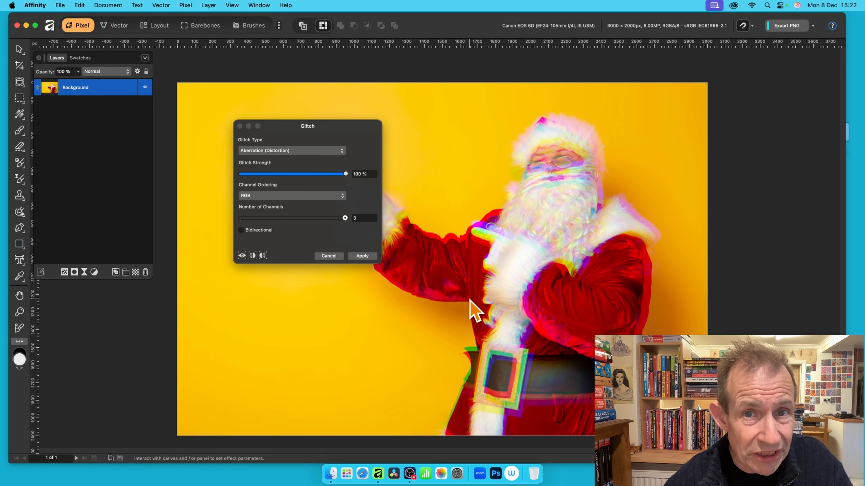
# Try shifting the Aberration (Distortion) glitch on the Santa photo and cancel the filter
pyautogui.moveTo(550, 300); pyautogui.dragTo(313, 271)
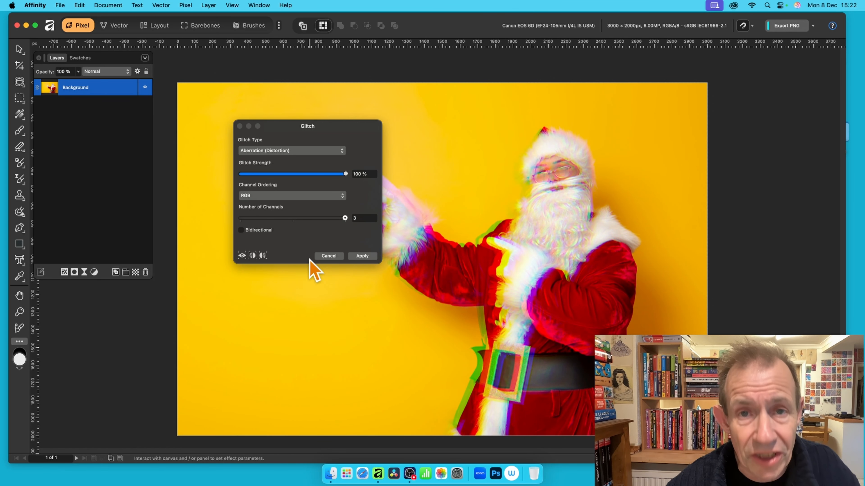
pyautogui.click(328, 256)
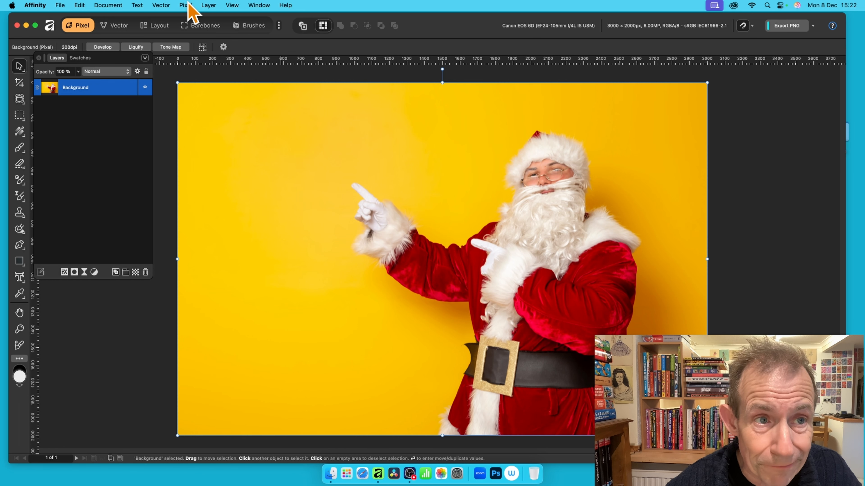
# Open the Glitch distortion filter for the Background layer with Aberration (Distortion) as the glitch type
pyautogui.click(187, 5)
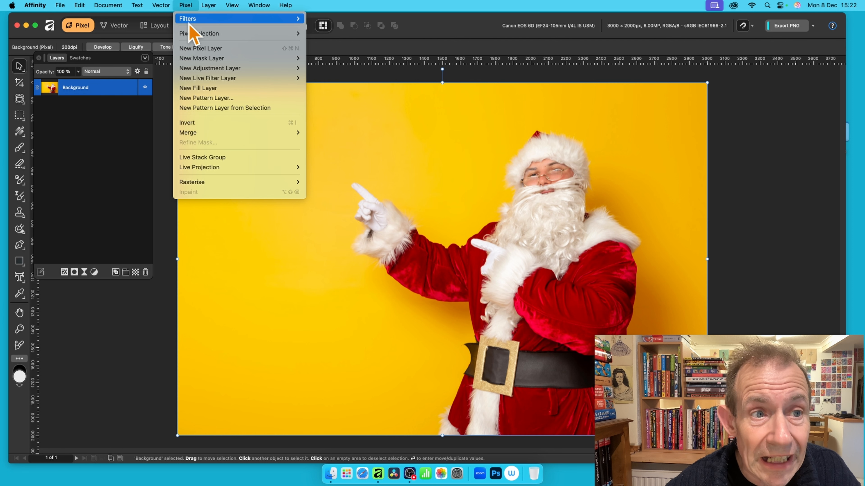
pyautogui.moveTo(191, 21)
pyautogui.moveTo(324, 54)
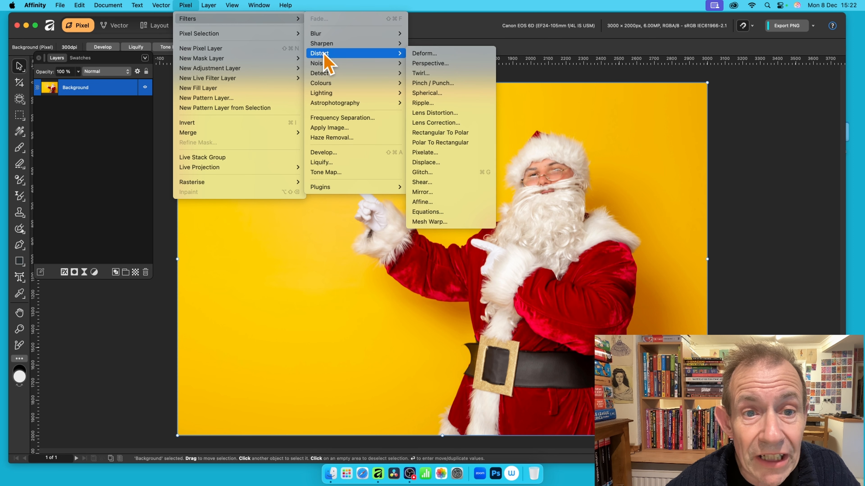
pyautogui.click(432, 175)
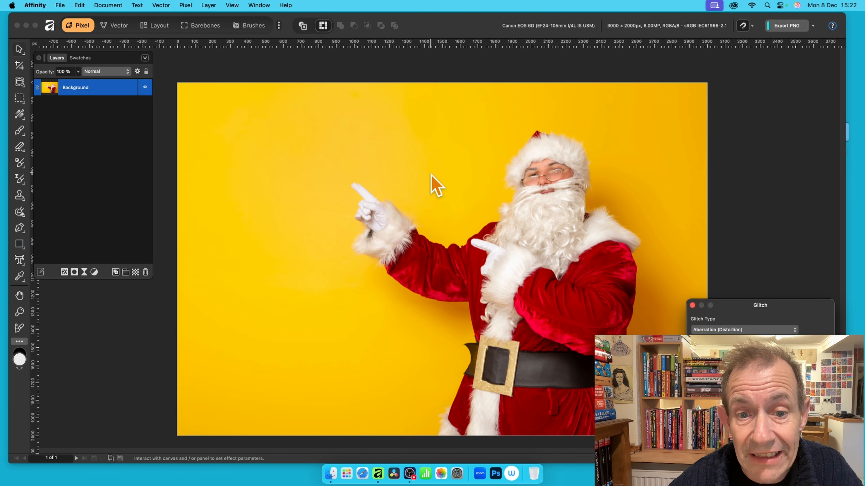
pyautogui.moveTo(780, 313); pyautogui.dragTo(336, 110)
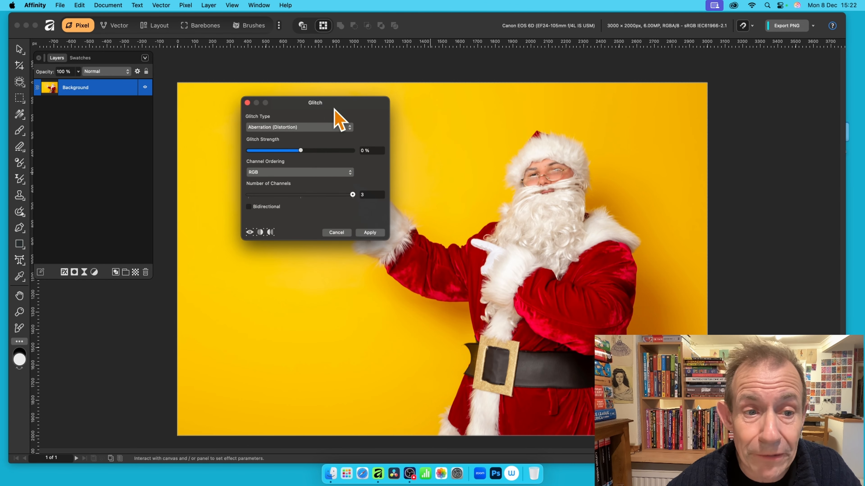
pyautogui.click(284, 130)
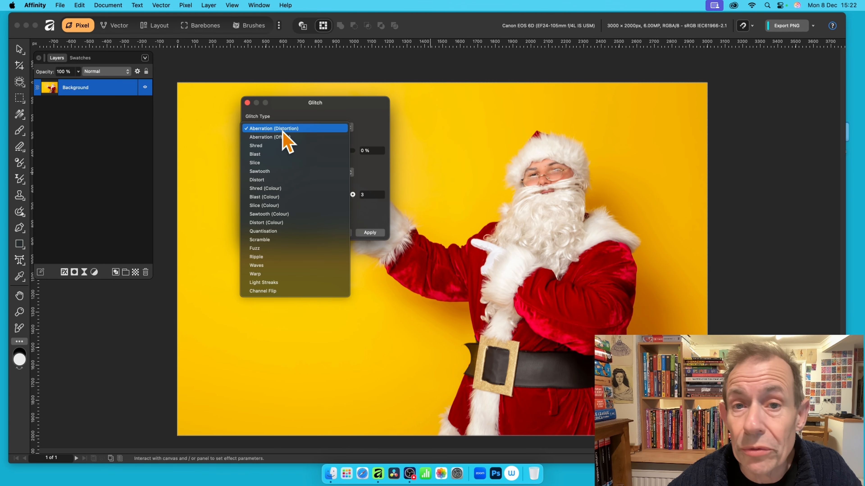
pyautogui.click(283, 128)
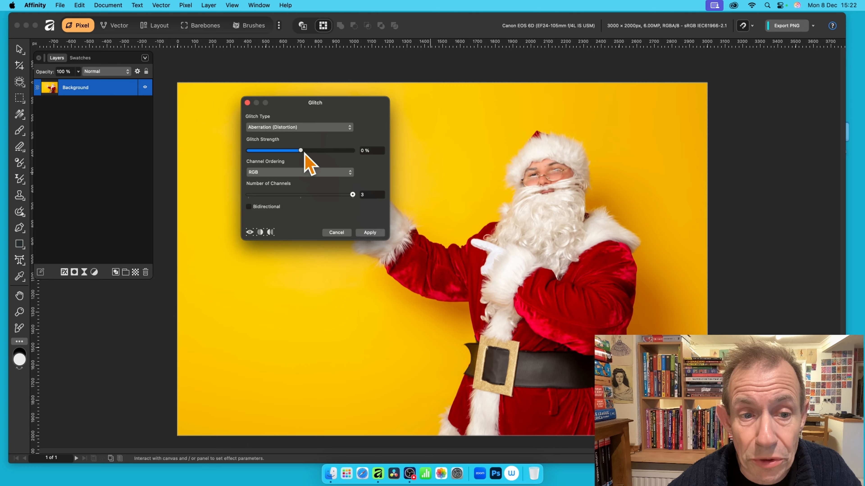
# Set the glitch strength to 12 %, adjust the distortion directly on Santa's face and apply the filter
pyautogui.moveTo(301, 150)
pyautogui.mouseDown()
pyautogui.moveTo(399, 154)
pyautogui.moveTo(307, 159)
pyautogui.mouseUp()
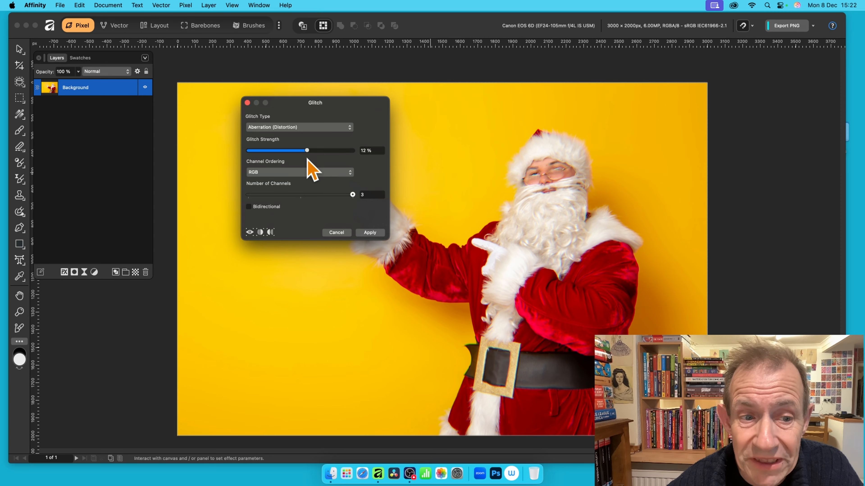
pyautogui.moveTo(567, 195); pyautogui.dragTo(581, 215)
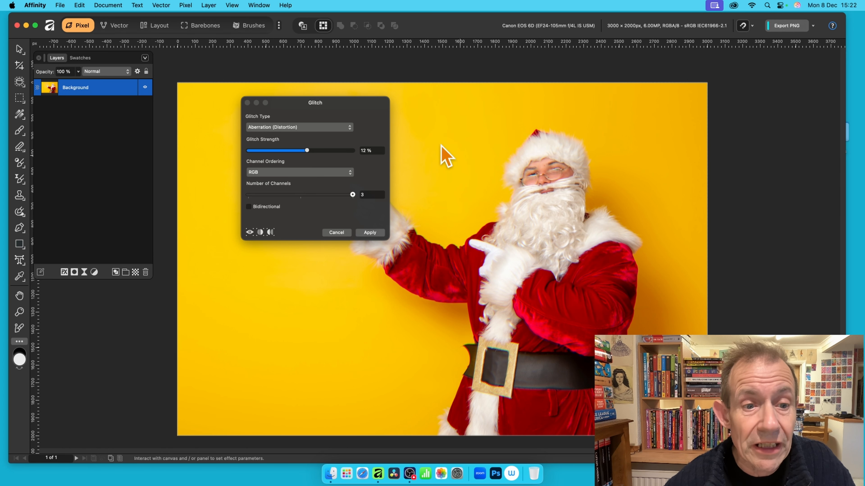
pyautogui.click(365, 235)
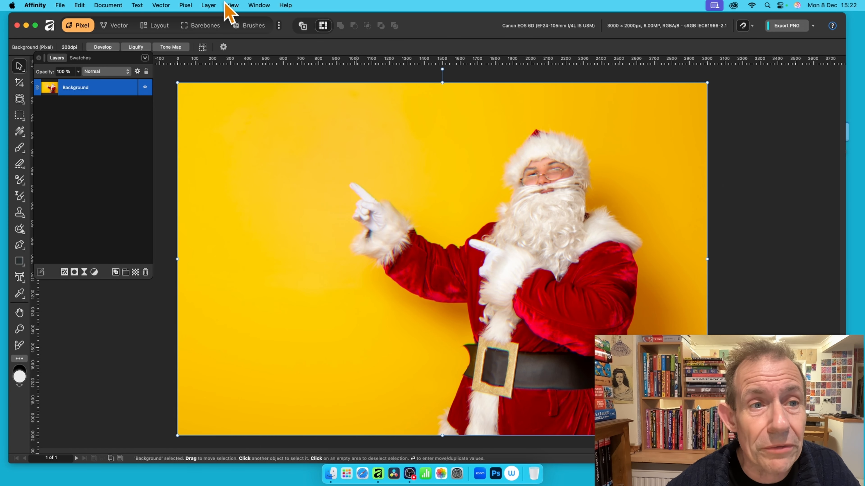
# Repeat the Glitch filter twice on the Background layer and undo all the glitch passes
pyautogui.click(185, 5)
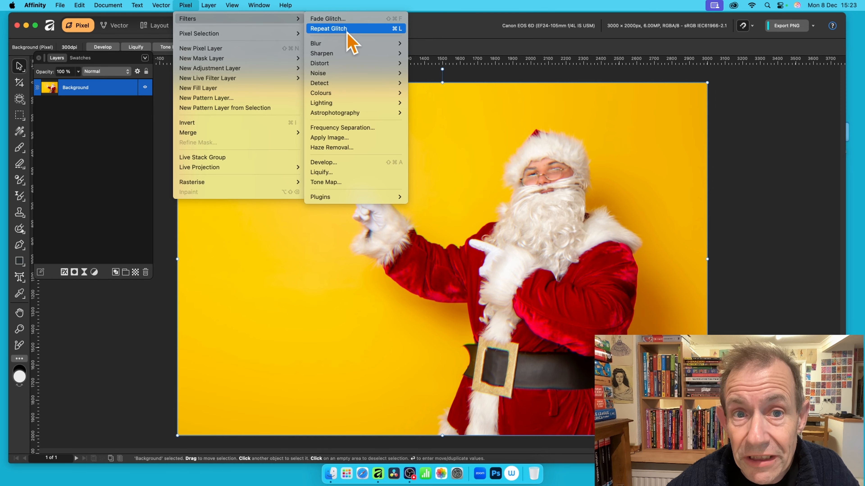
pyautogui.click(399, 31)
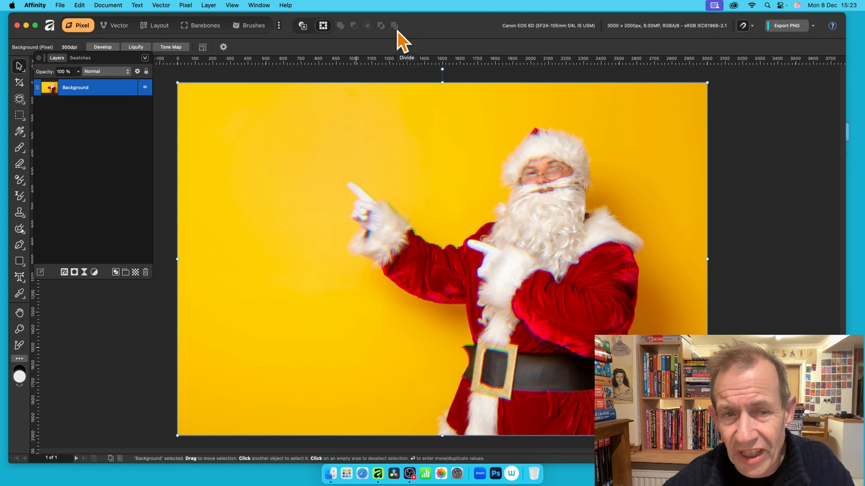
pyautogui.click(186, 5)
pyautogui.moveTo(198, 19)
pyautogui.click(375, 34)
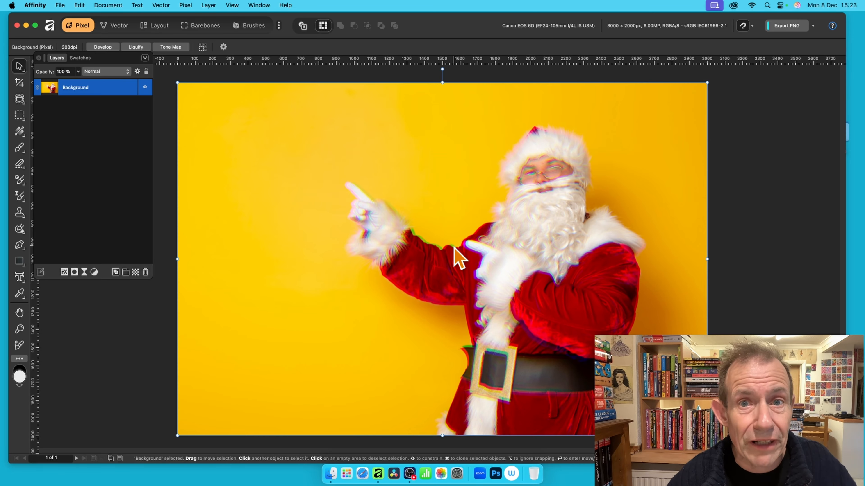
pyautogui.press('super+z')
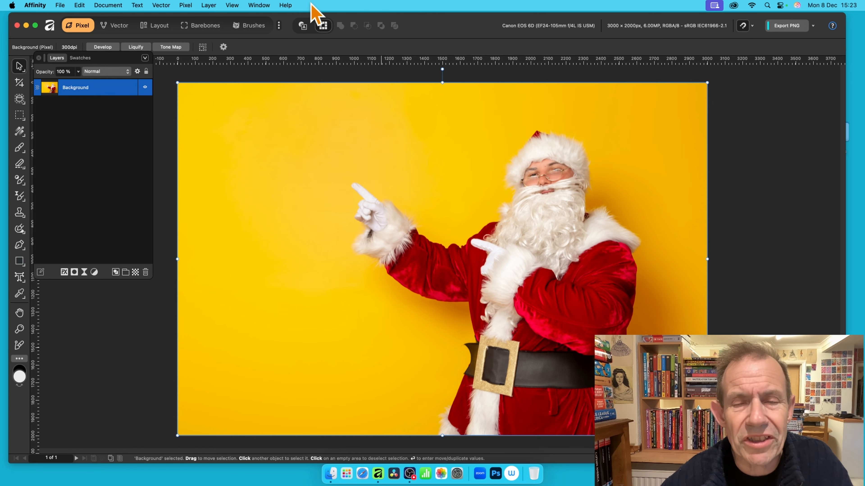
# Apply a Gaussian Blur with a radius of 11.6 px to the Background layer
pyautogui.click(187, 5)
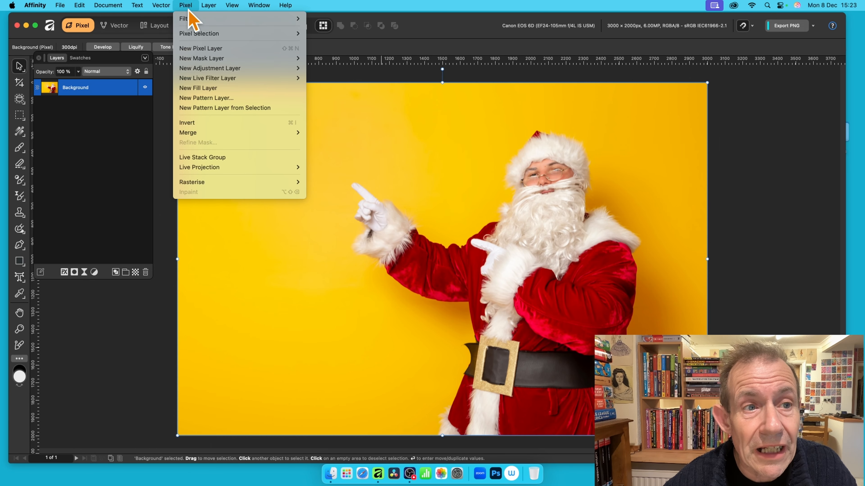
pyautogui.moveTo(191, 19)
pyautogui.moveTo(359, 44)
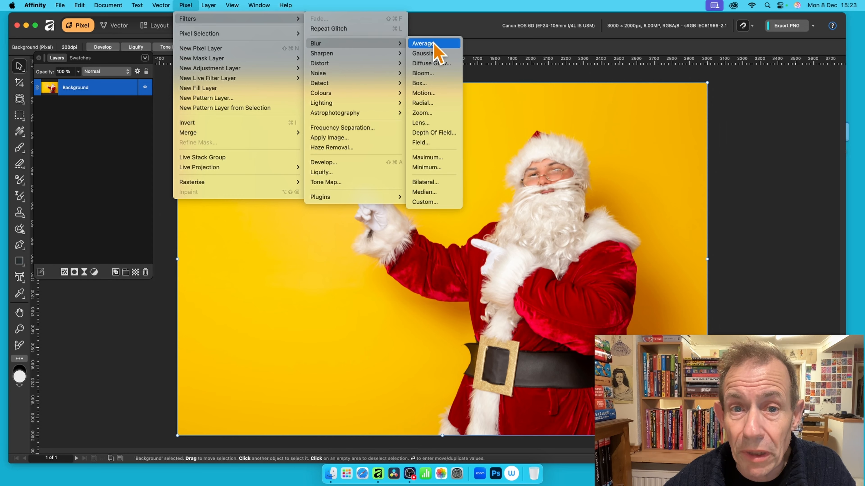
pyautogui.click(437, 55)
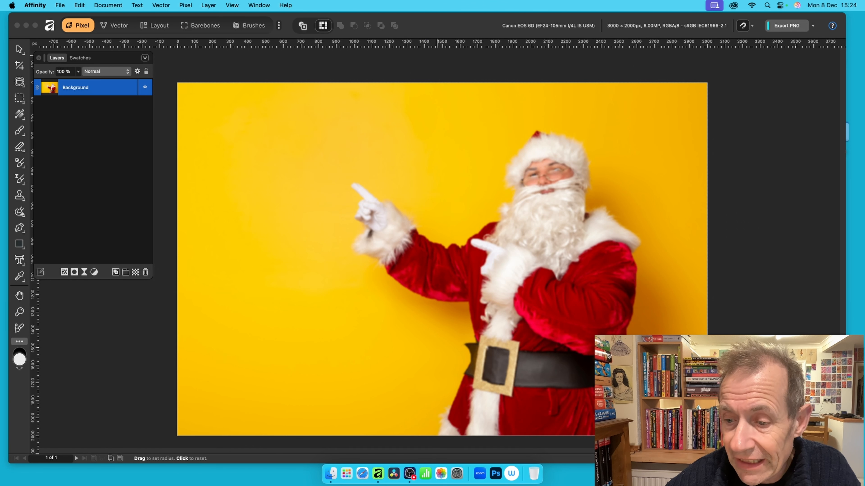
pyautogui.moveTo(384, 154); pyautogui.dragTo(367, 150)
pyautogui.moveTo(302, 169); pyautogui.dragTo(324, 175)
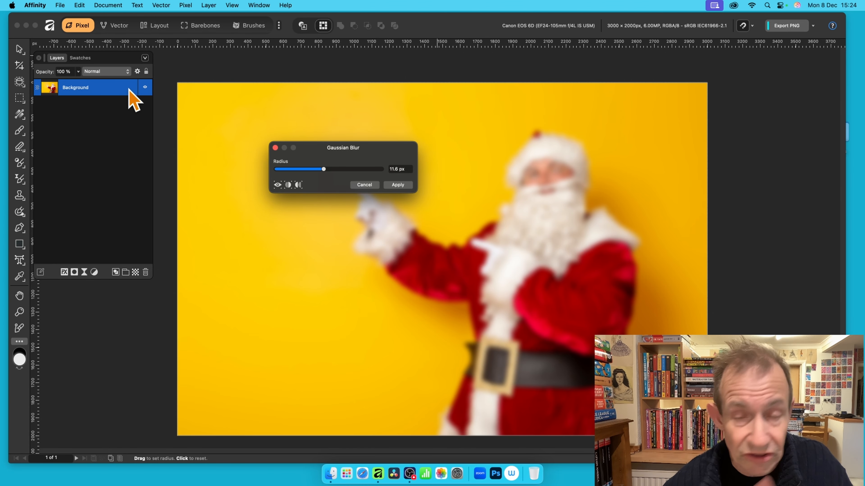
pyautogui.click(397, 185)
# Start a Glitch filter on the blurred photo with 100 % strength and Bidirectional turned on
pyautogui.click(185, 5)
pyautogui.click(299, 136)
pyautogui.moveTo(433, 171); pyautogui.dragTo(314, 135)
pyautogui.moveTo(292, 183); pyautogui.dragTo(402, 187)
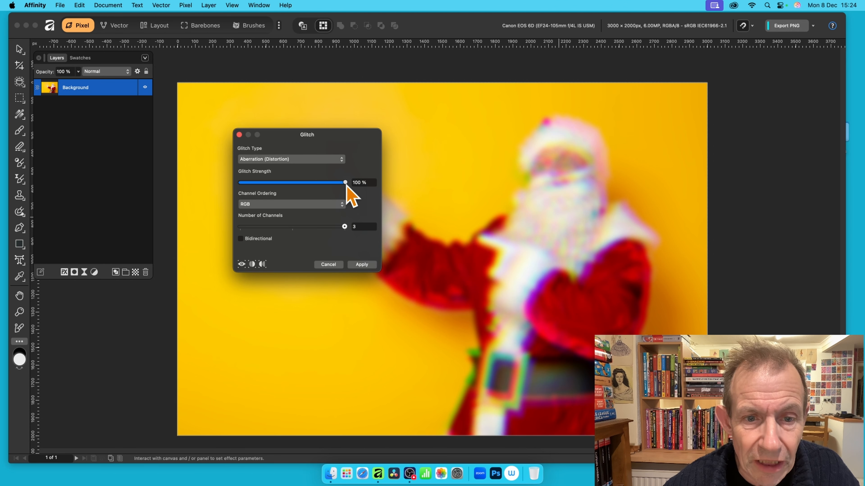
pyautogui.moveTo(346, 185); pyautogui.dragTo(206, 182)
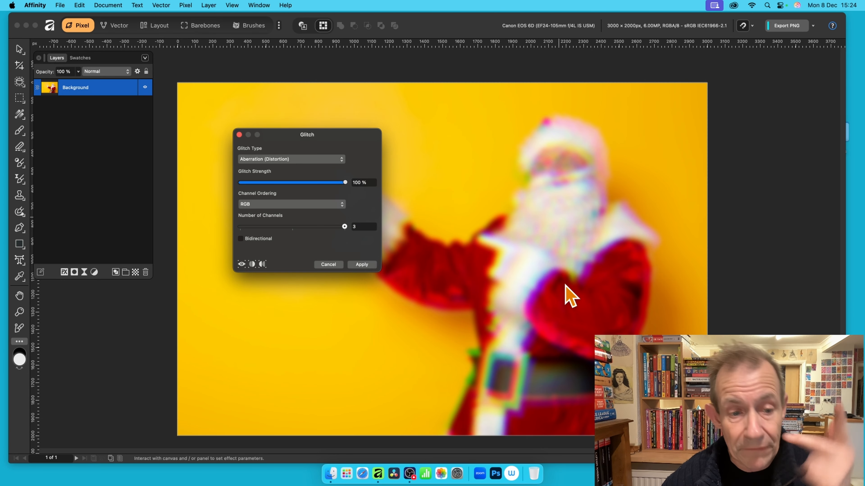
pyautogui.click(240, 239)
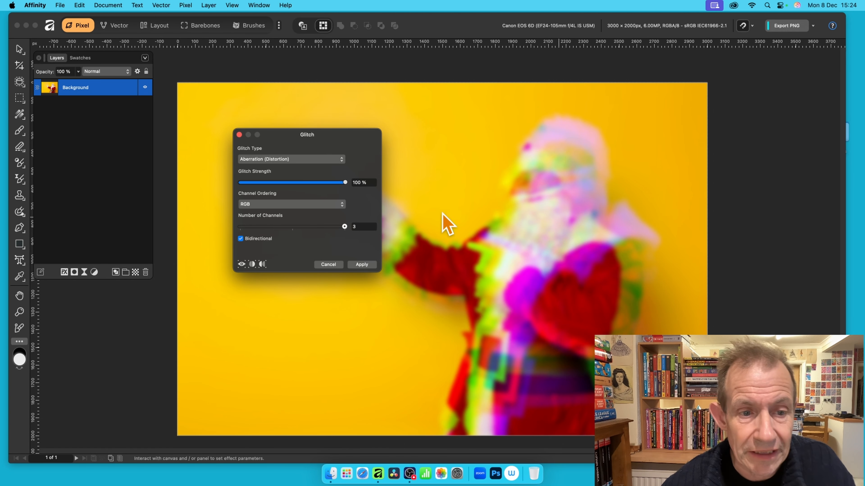
# Try the GRB, BRG and RBG channel orderings for the glitch and set the ordering back to RGB
pyautogui.click(268, 205)
pyautogui.click(268, 214)
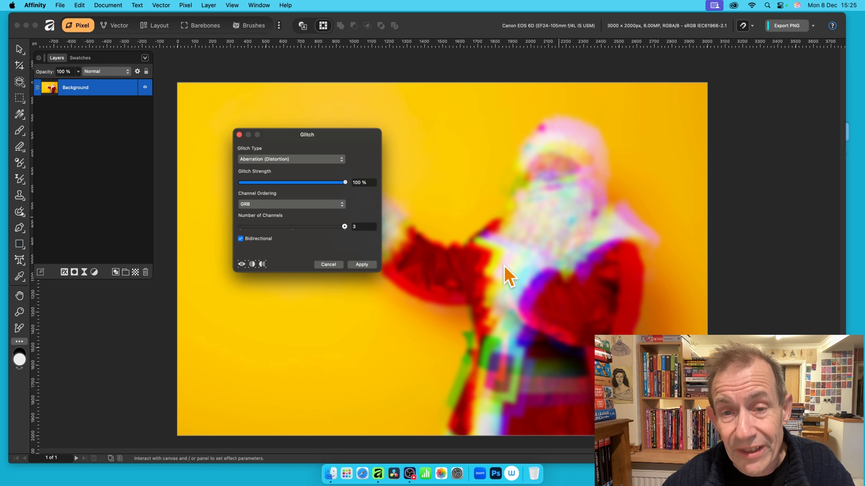
pyautogui.click(286, 204)
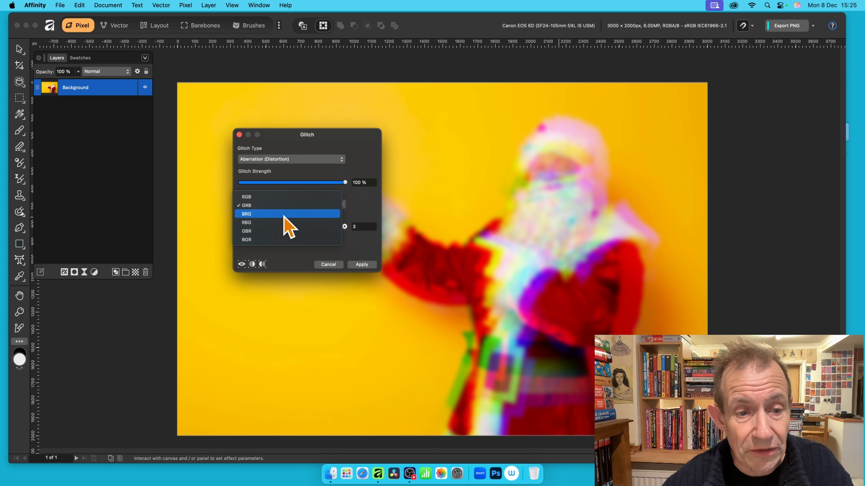
pyautogui.click(285, 214)
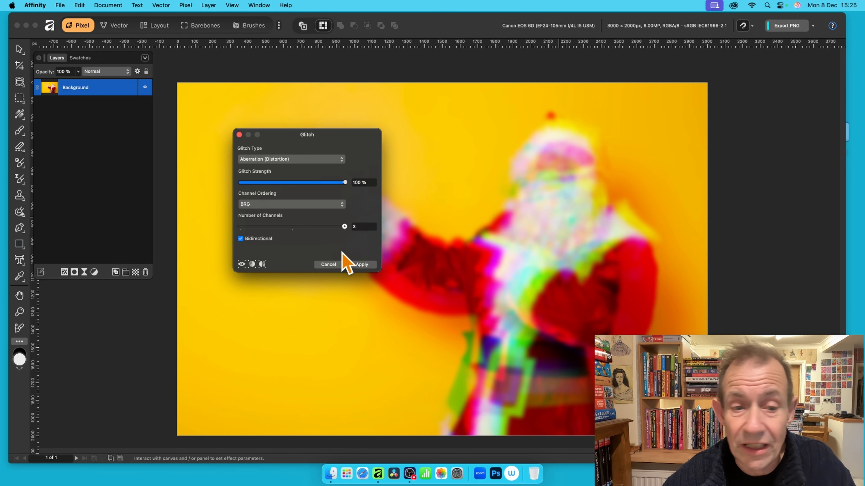
pyautogui.click(266, 206)
pyautogui.click(264, 218)
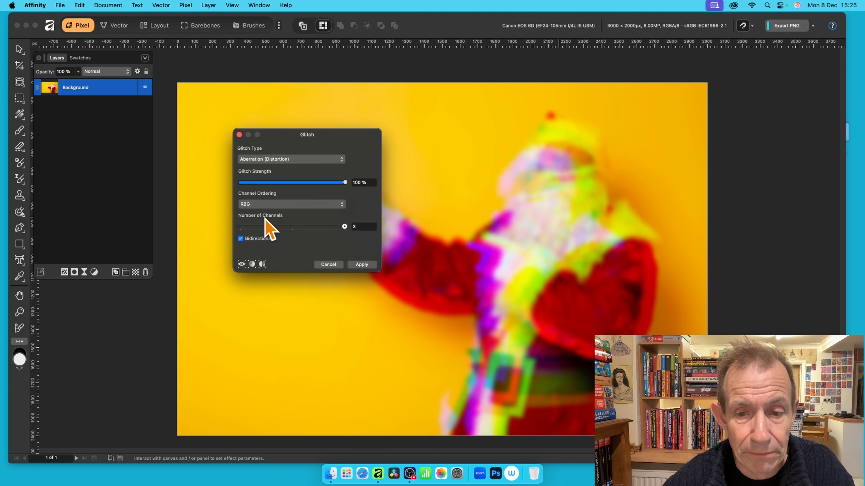
pyautogui.click(264, 205)
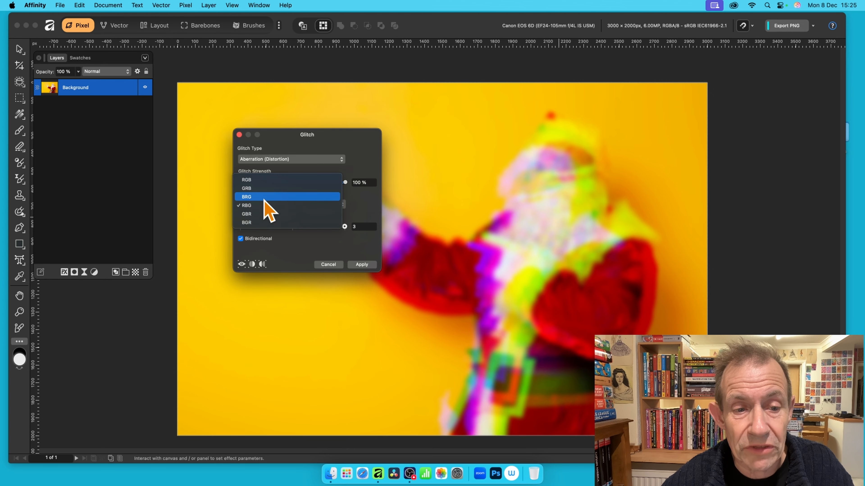
pyautogui.click(261, 181)
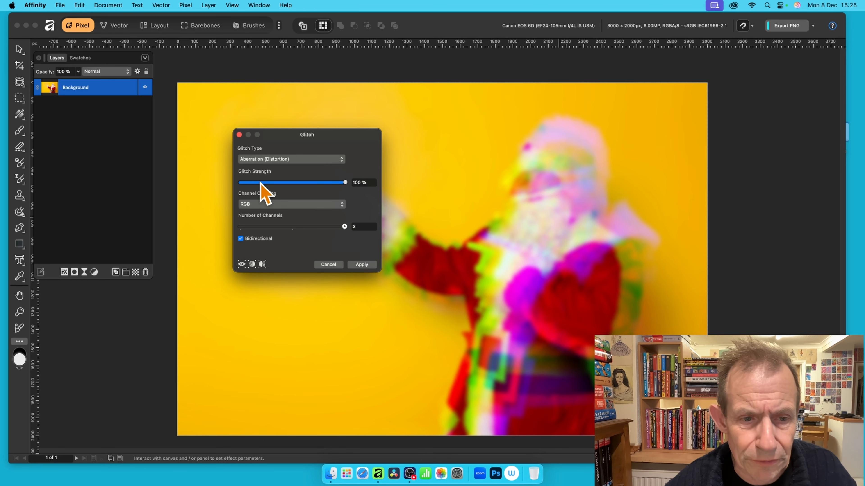
# Try the glitch with one and two channels, set the number of channels to 3 and apply the filter
pyautogui.click(252, 226)
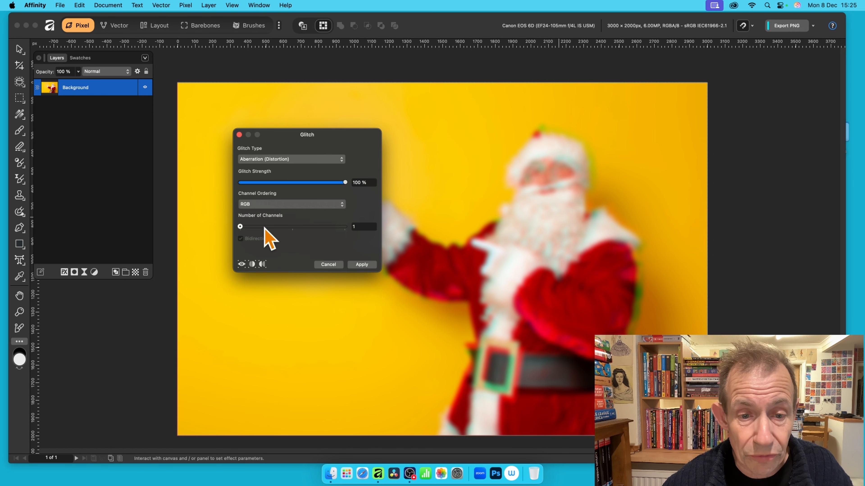
pyautogui.click(273, 226)
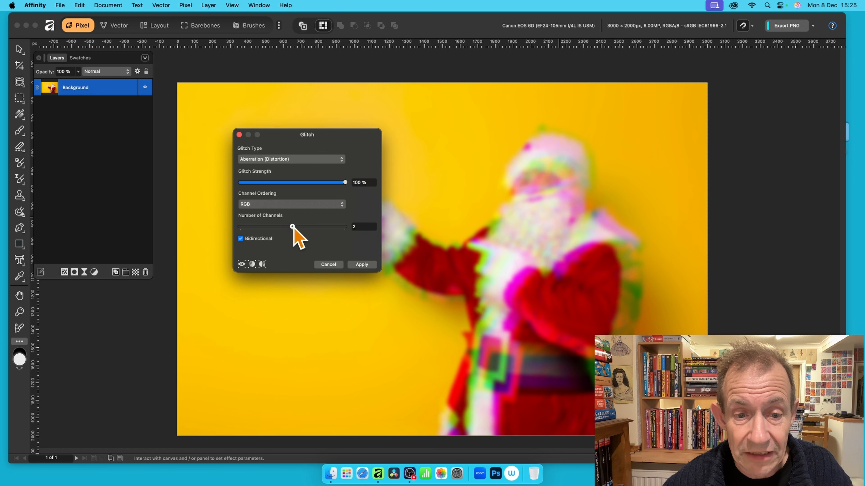
pyautogui.moveTo(292, 227); pyautogui.dragTo(345, 227)
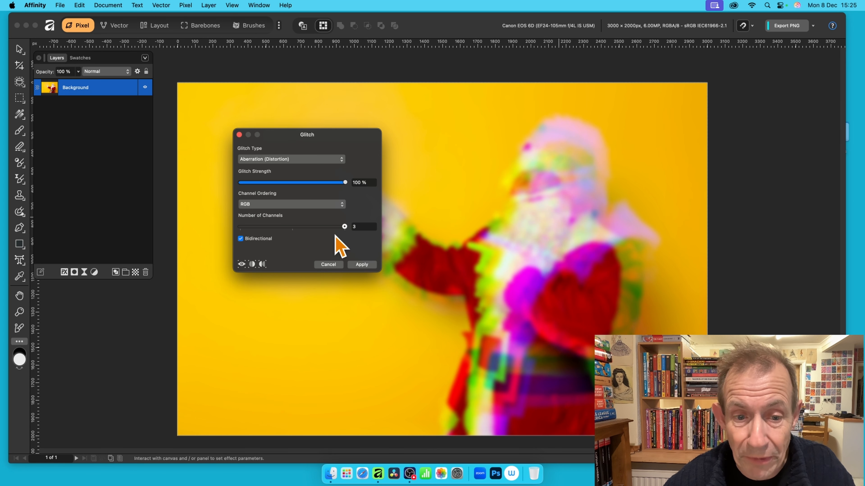
pyautogui.moveTo(344, 227); pyautogui.dragTo(407, 236)
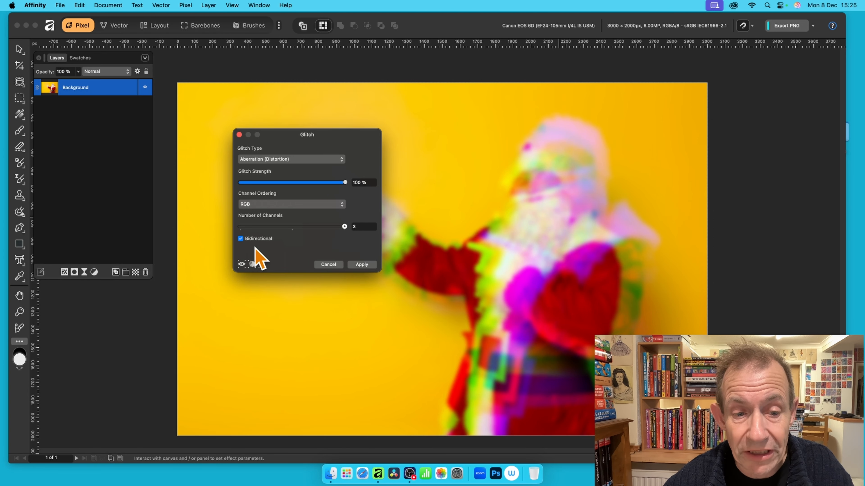
pyautogui.click(361, 265)
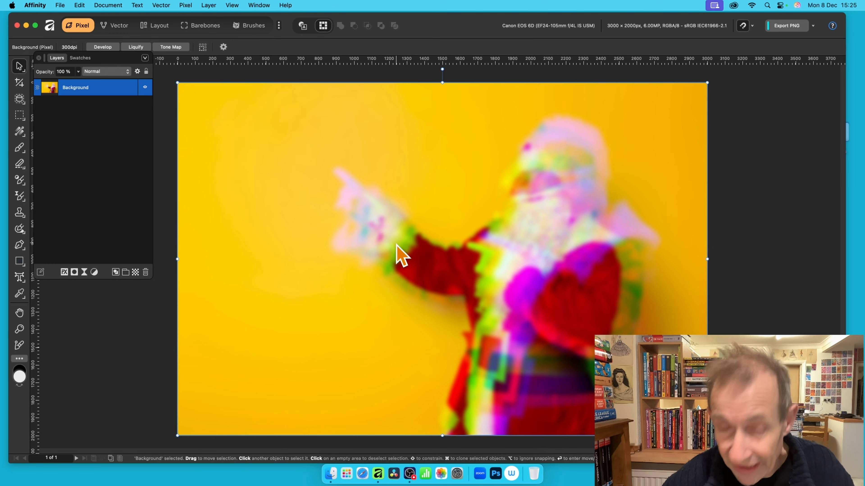
# Repeat the Glitch filter five times in a row on the Background layer
pyautogui.click(186, 5)
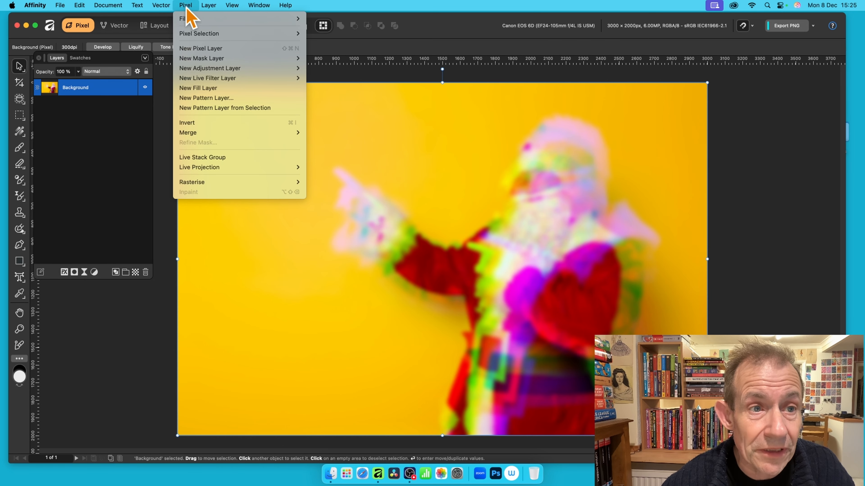
pyautogui.moveTo(188, 20)
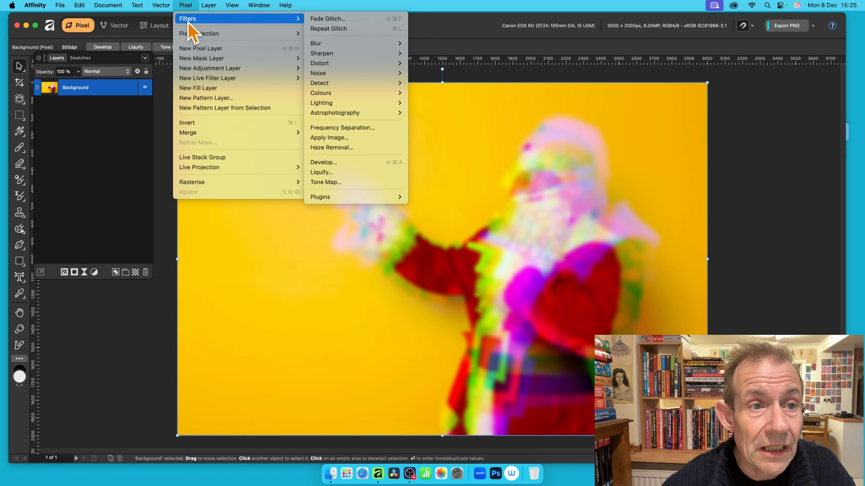
pyautogui.click(345, 30)
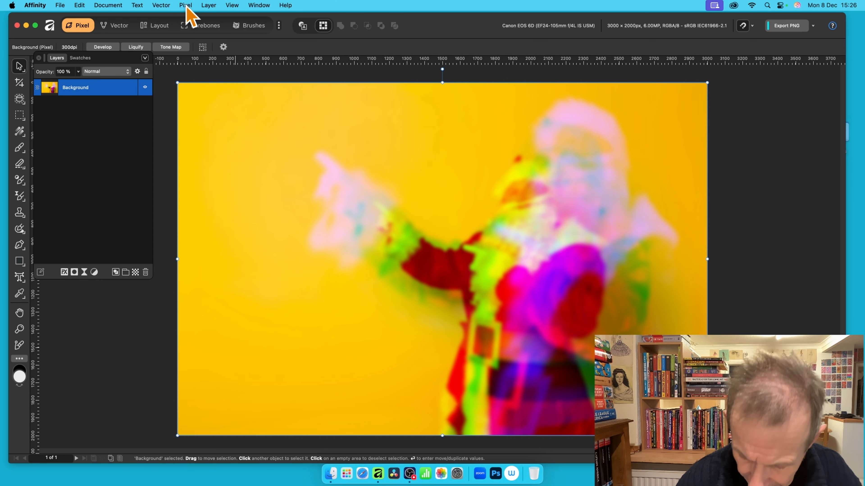
pyautogui.press('super+f')
pyautogui.press('super+f')
pyautogui.press('super+f')
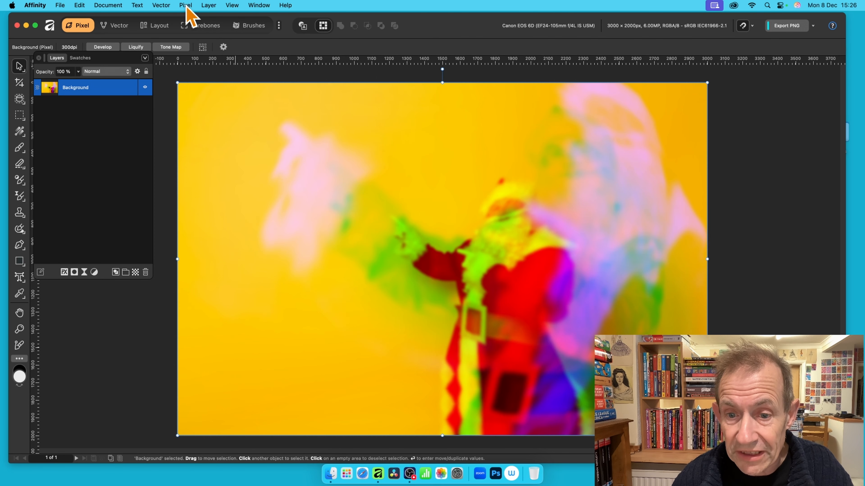
pyautogui.press('super+f')
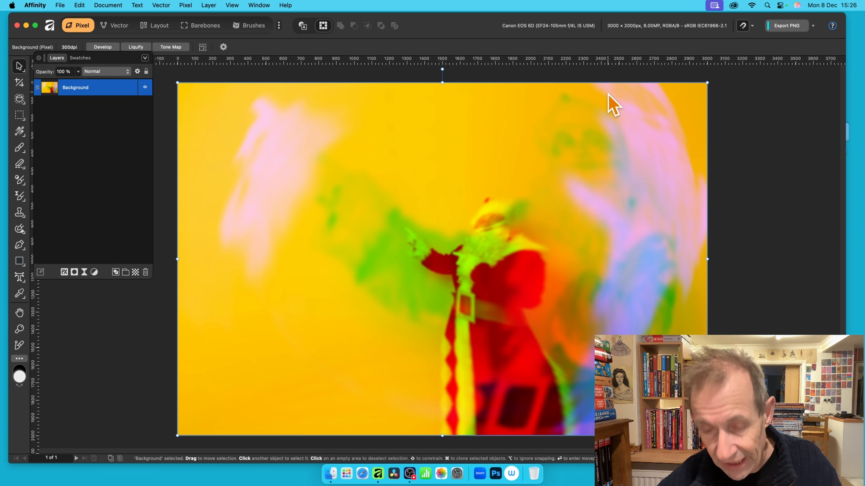
# Undo all the Glitch applications, going back to the Gaussian-blurred photo
pyautogui.press('super+z')
pyautogui.press('super+z')
pyautogui.press('super+z')
pyautogui.press('super+z')
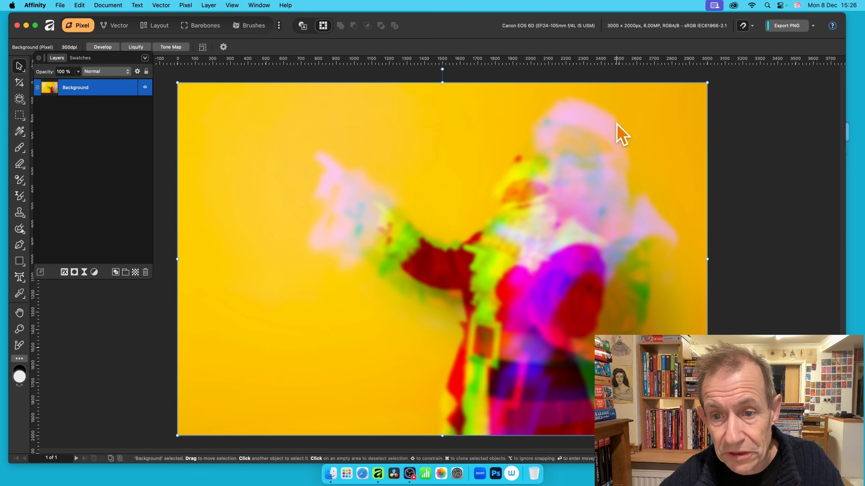
pyautogui.press('super+z')
pyautogui.press('super+z')
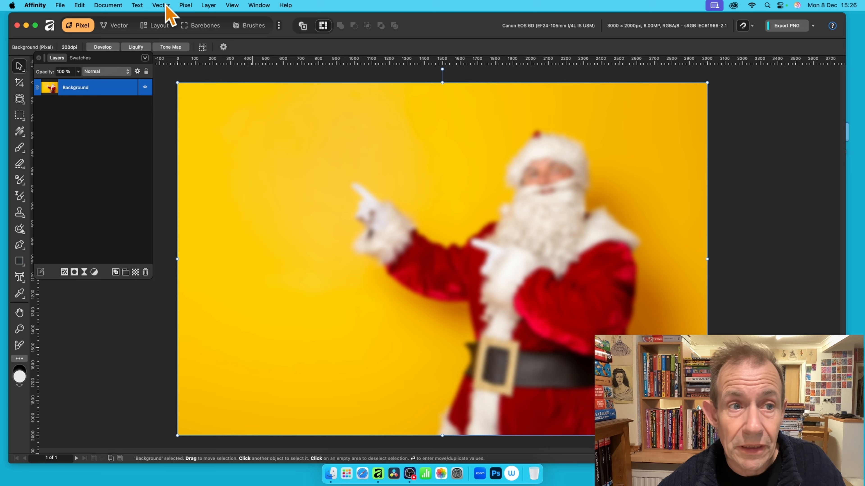
# Repeat the Glitch filter once on the blurred photo and start fading it at 14 %
pyautogui.click(183, 5)
pyautogui.moveTo(184, 19)
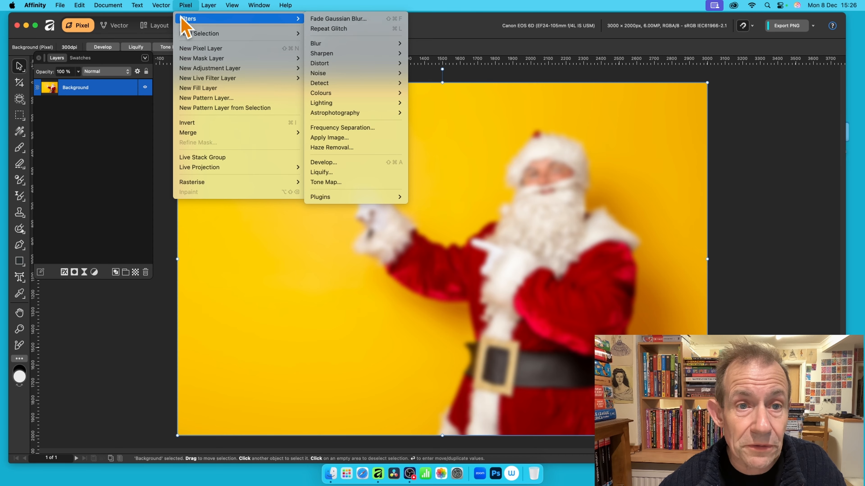
pyautogui.click(338, 29)
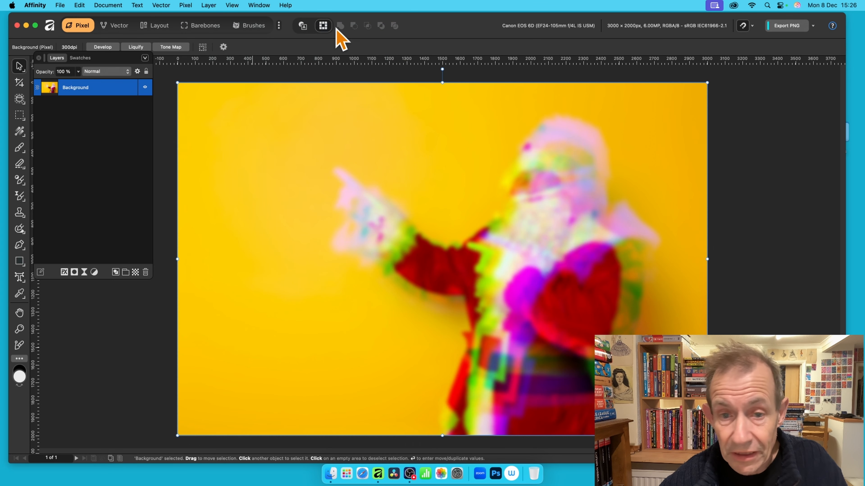
pyautogui.click(186, 5)
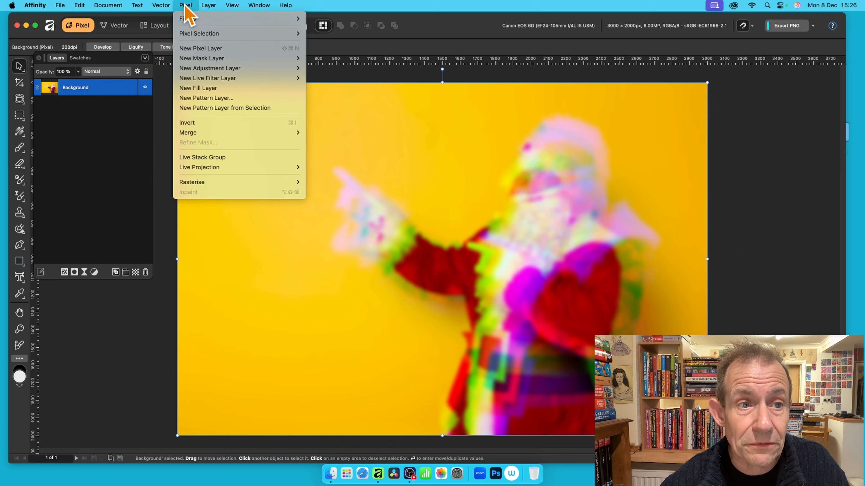
pyautogui.moveTo(188, 19)
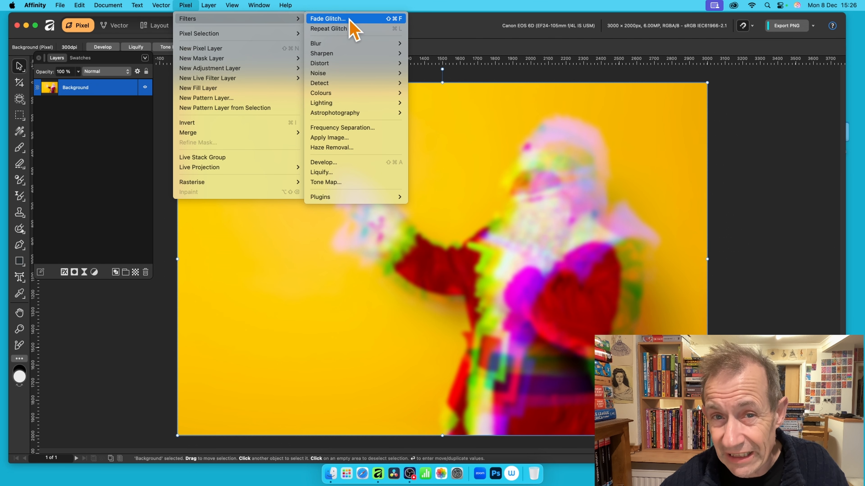
pyautogui.click(350, 19)
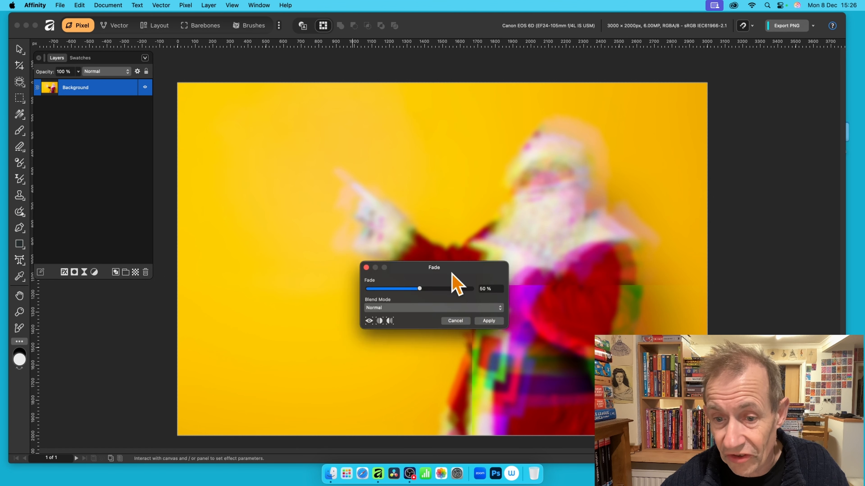
pyautogui.moveTo(452, 270); pyautogui.dragTo(248, 202)
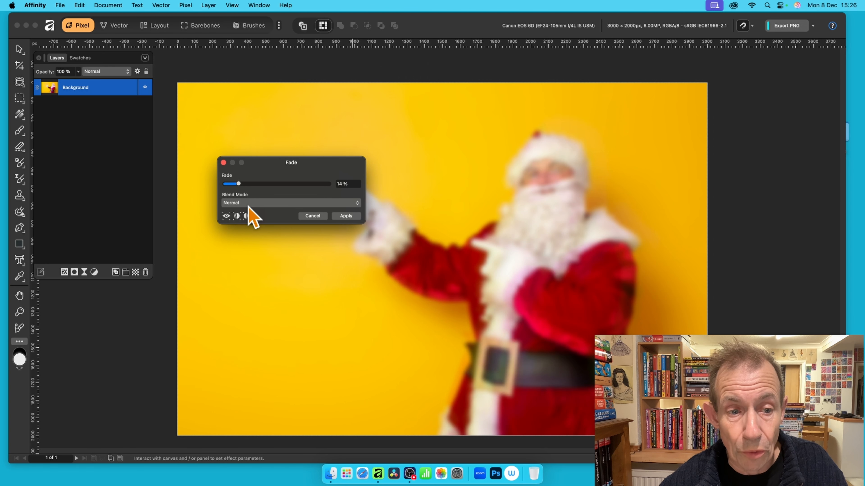
# Try the Multiply blend mode for the fade, switch to Colour Burn at 28 % and apply it
pyautogui.click(249, 203)
pyautogui.click(252, 227)
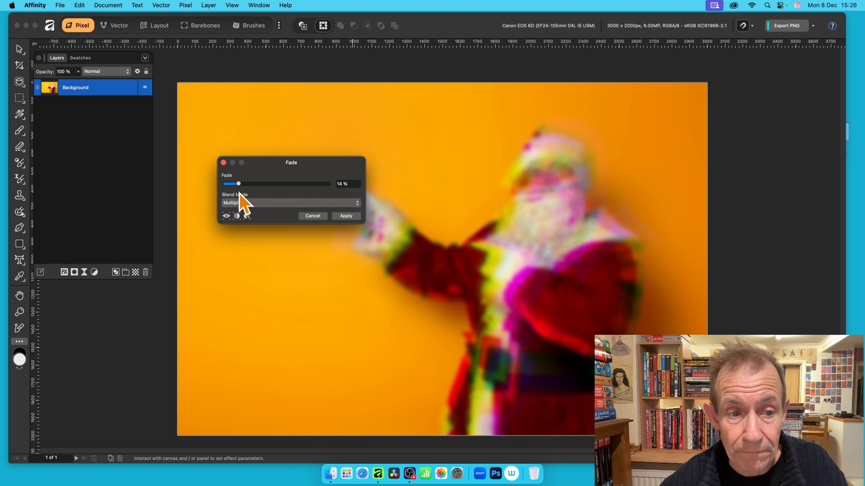
pyautogui.click(252, 205)
pyautogui.click(249, 214)
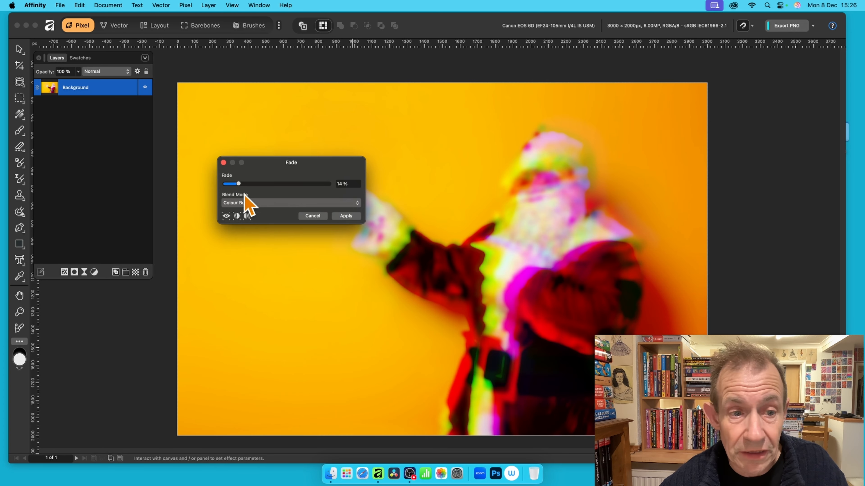
pyautogui.moveTo(239, 186); pyautogui.dragTo(257, 192)
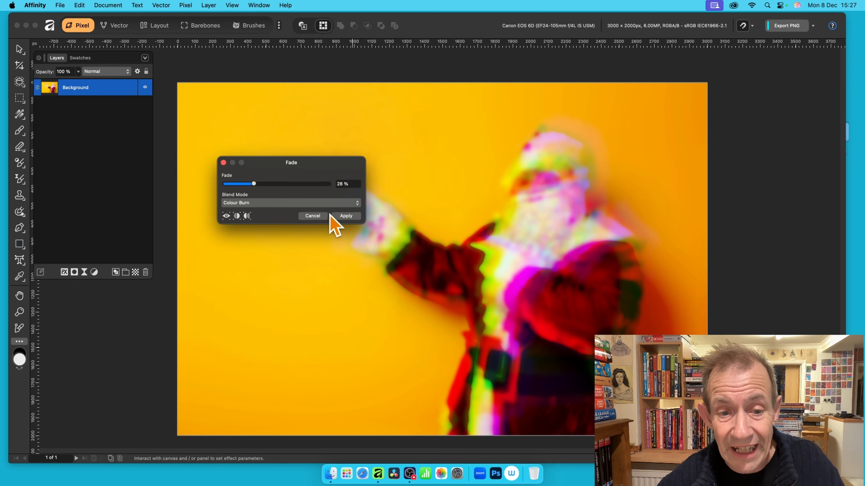
pyautogui.click(345, 216)
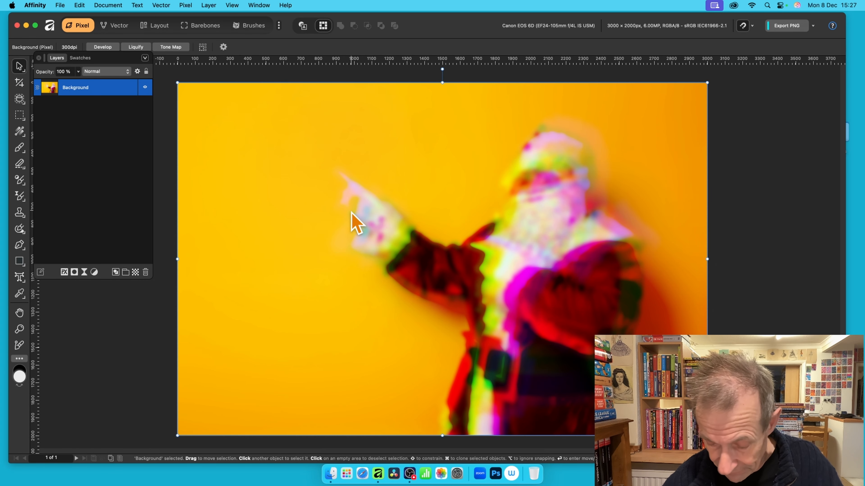
# Repeat the Glitch filter on the faded result and undo everything back to the original sharp photo
pyautogui.press('super+f')
pyautogui.press('super+f')
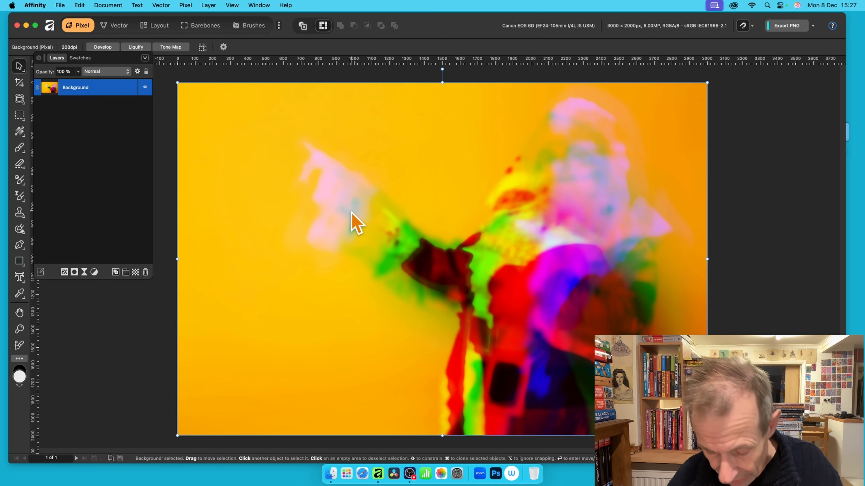
pyautogui.press('super+z')
pyautogui.press('super+z')
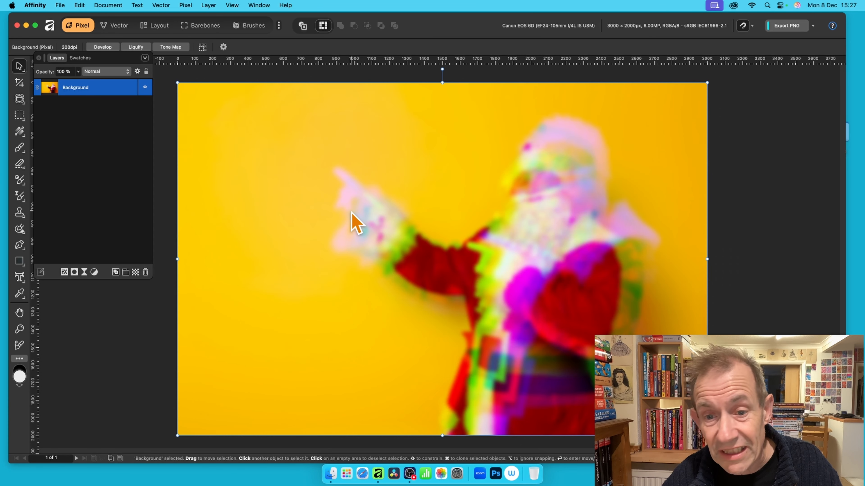
pyautogui.press('super+z')
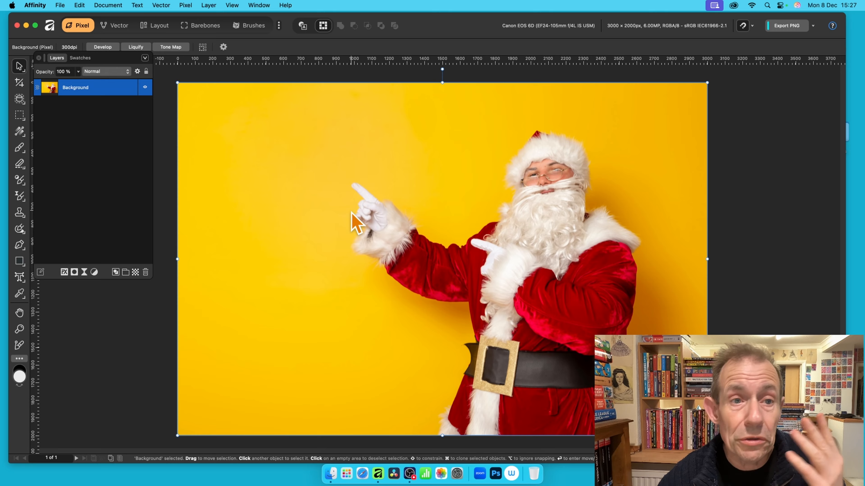
# Apply a Box Blur with a radius of 60.7 px to the Background layer
pyautogui.click(185, 6)
pyautogui.moveTo(184, 22)
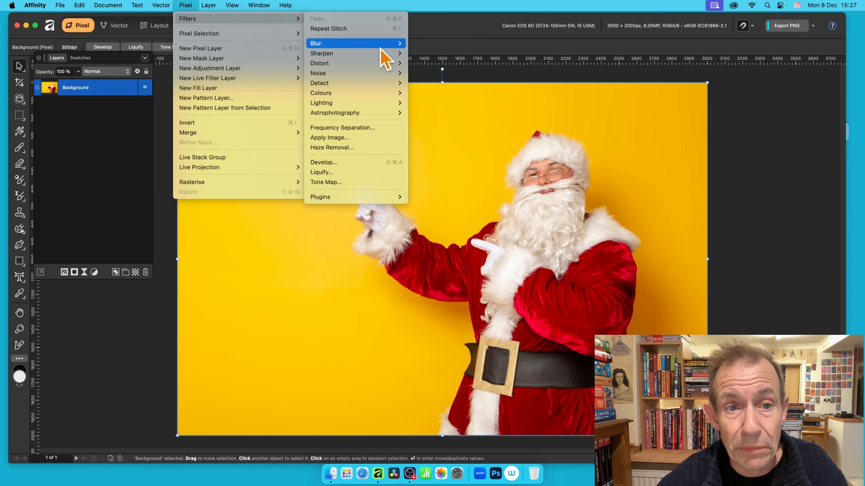
pyautogui.moveTo(379, 46)
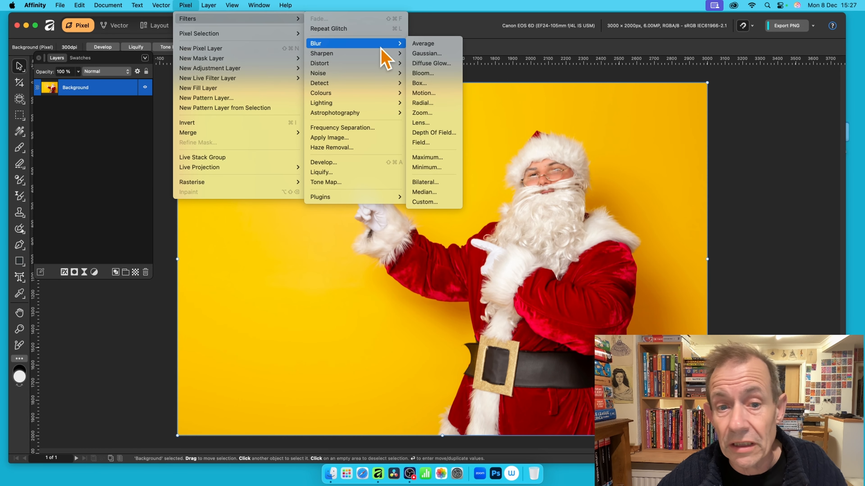
pyautogui.click(435, 83)
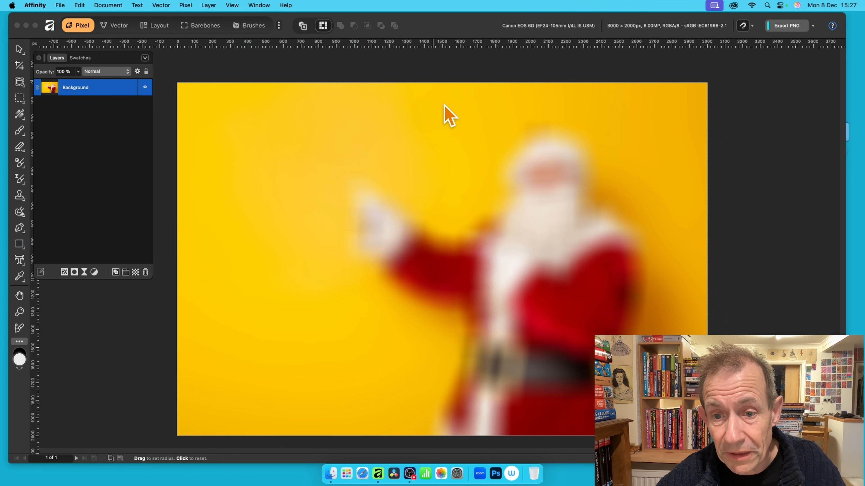
pyautogui.moveTo(712, 371); pyautogui.dragTo(672, 293)
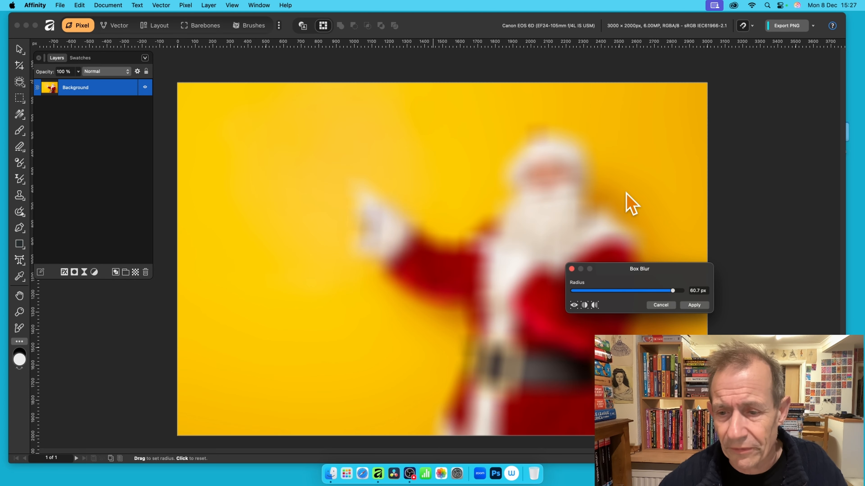
pyautogui.click(695, 306)
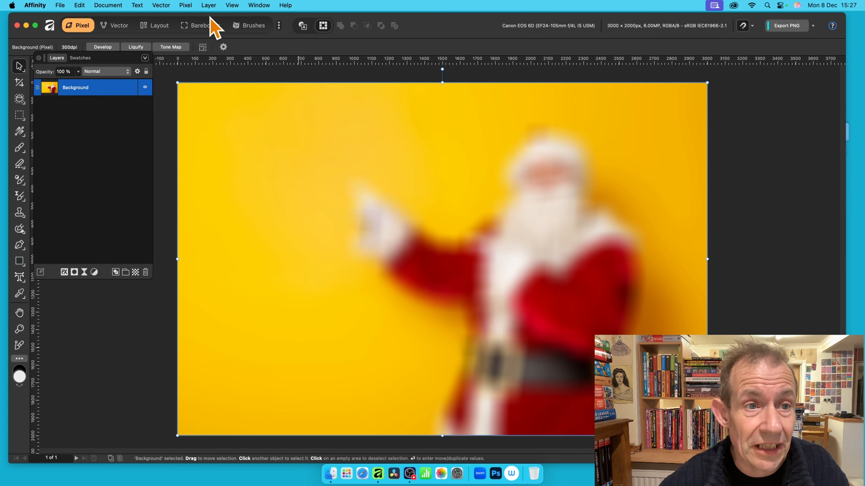
# Start an Aberration (Distortion) Glitch filter at 100 % strength, try Bidirectional and turn it off again
pyautogui.click(188, 6)
pyautogui.moveTo(190, 21)
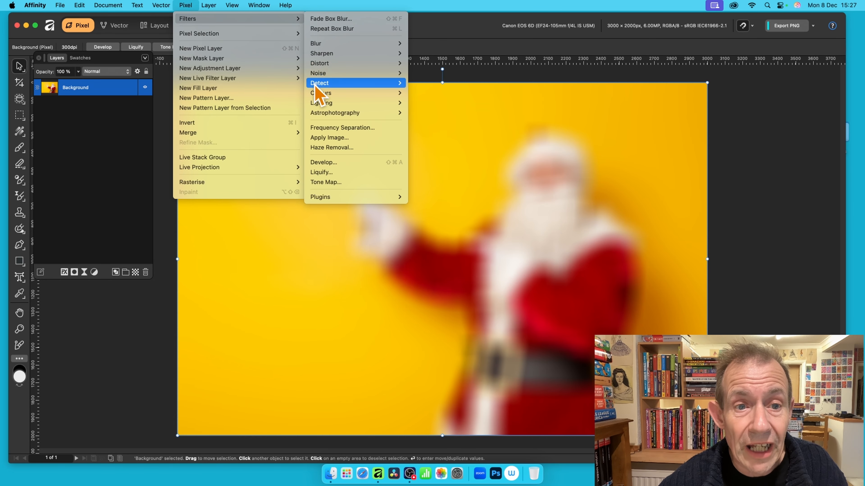
pyautogui.moveTo(318, 64)
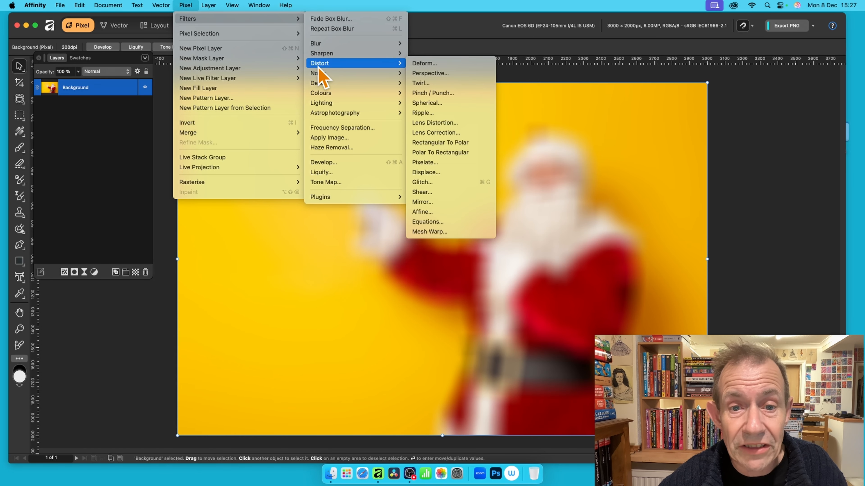
pyautogui.click(441, 184)
pyautogui.moveTo(778, 312); pyautogui.dragTo(382, 157)
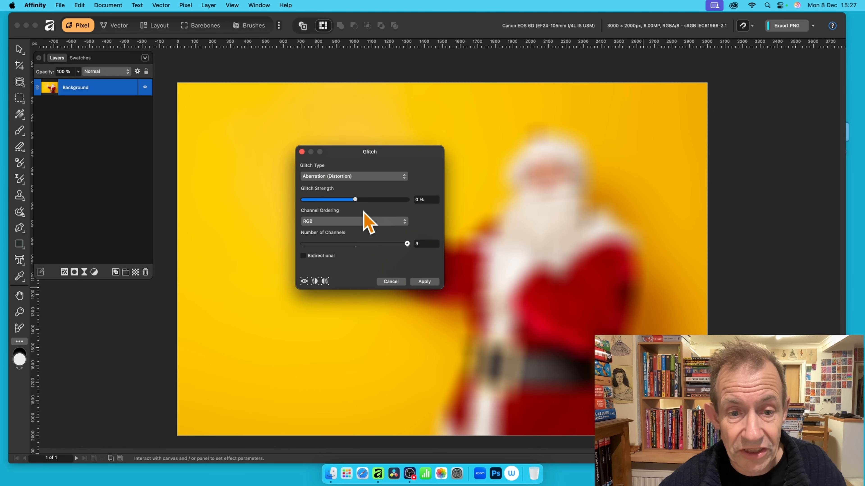
pyautogui.moveTo(355, 199); pyautogui.dragTo(408, 200)
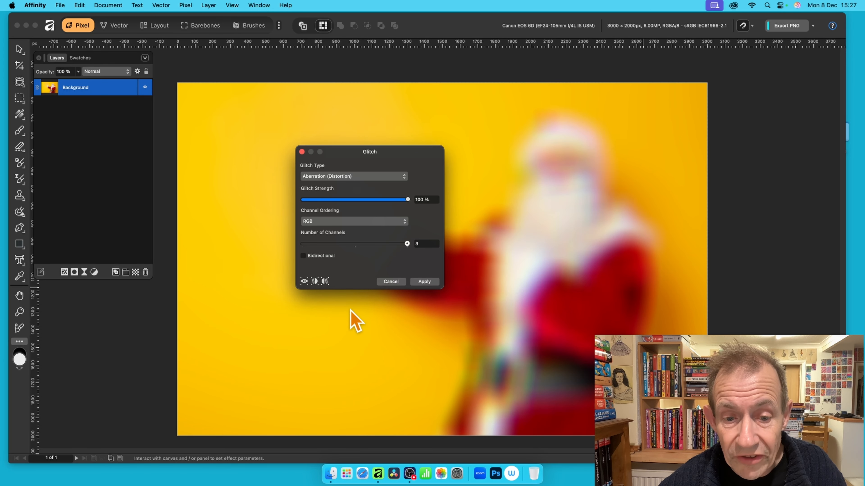
pyautogui.click(303, 256)
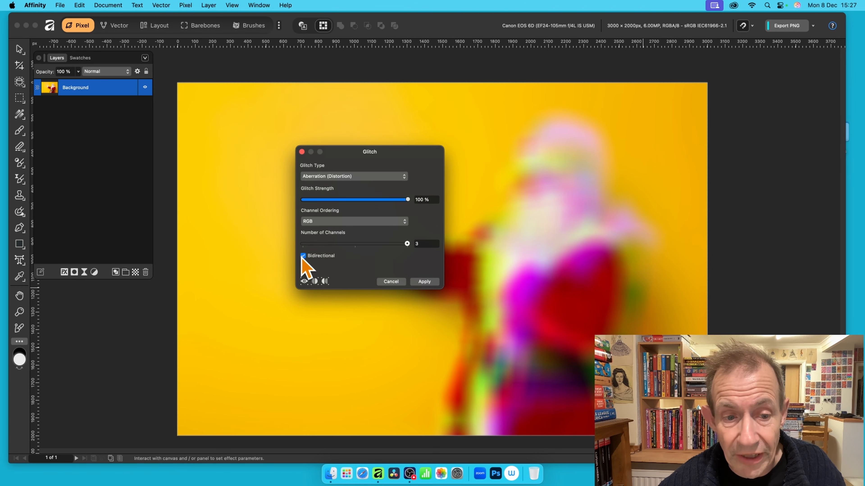
pyautogui.click(303, 256)
# Move the aberration's origin to the plain yellow area left of Santa, apply the Glitch filter and repeat it
pyautogui.moveTo(539, 248); pyautogui.dragTo(388, 403)
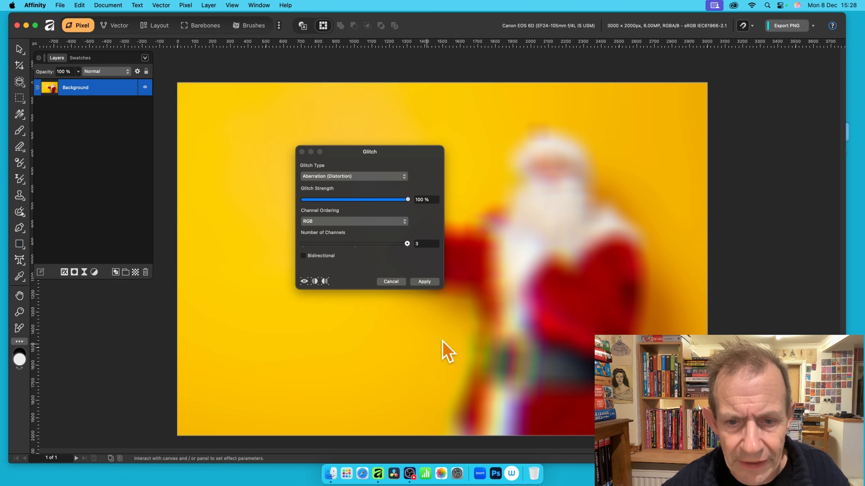
pyautogui.moveTo(490, 373); pyautogui.dragTo(260, 261)
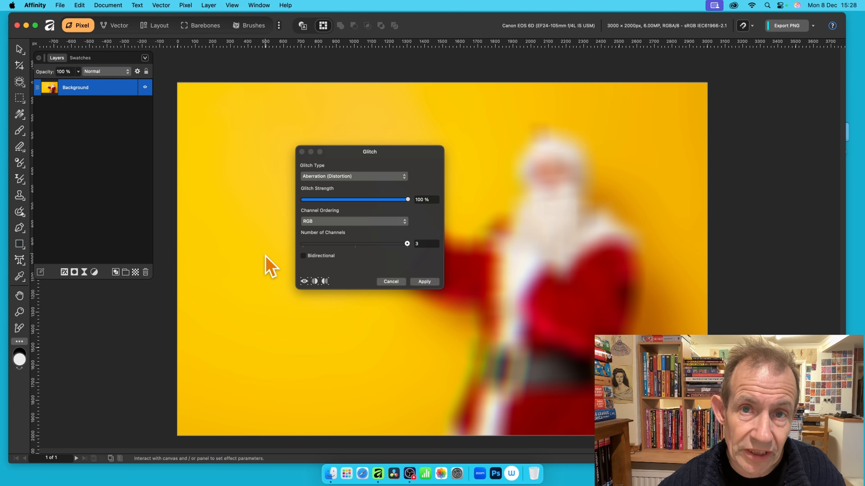
pyautogui.moveTo(272, 256)
pyautogui.mouseDown()
pyautogui.moveTo(227, 254)
pyautogui.moveTo(614, 302)
pyautogui.moveTo(193, 271)
pyautogui.moveTo(646, 305)
pyautogui.moveTo(353, 276)
pyautogui.moveTo(415, 300)
pyautogui.moveTo(328, 259)
pyautogui.moveTo(271, 255)
pyautogui.moveTo(309, 257)
pyautogui.moveTo(283, 255)
pyautogui.mouseUp()
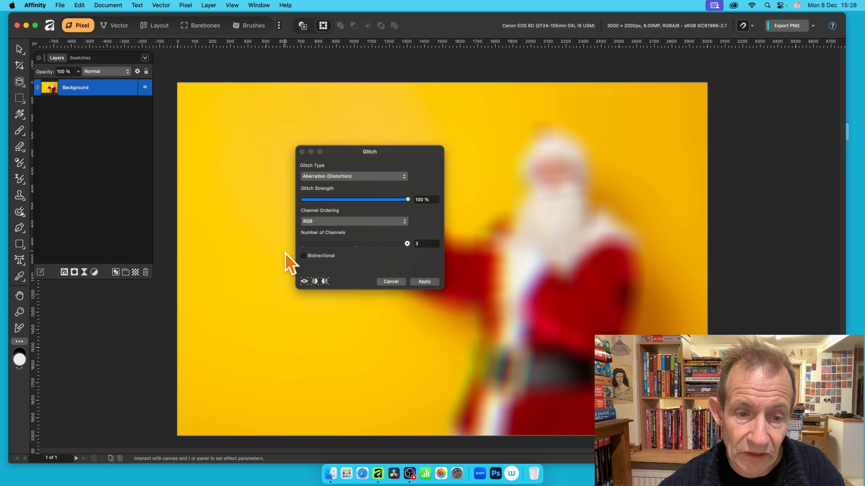
pyautogui.click(426, 282)
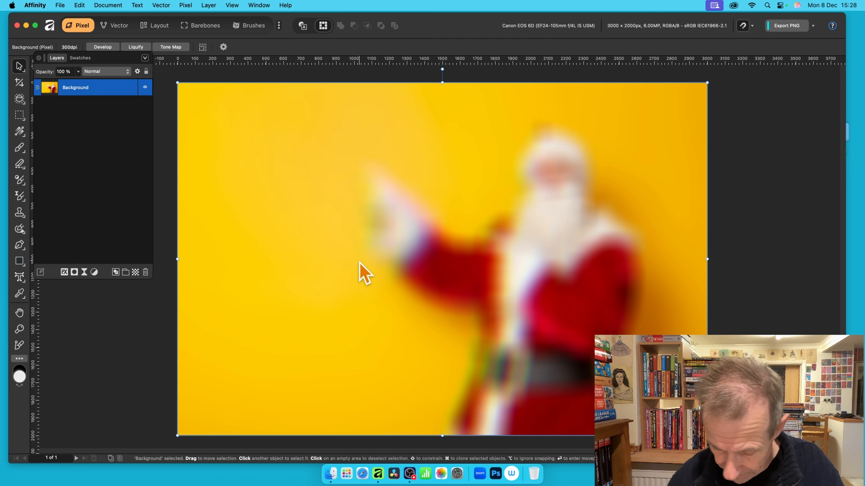
pyautogui.press('super+f')
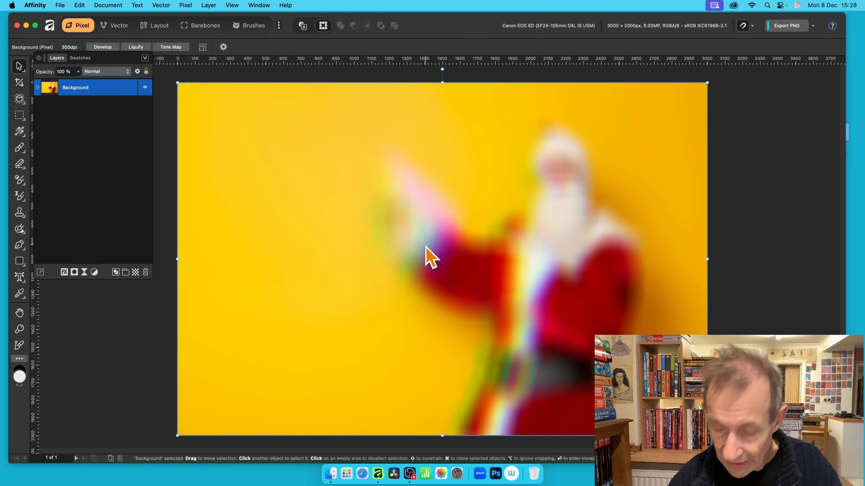
# Repeat the Glitch filter six more times on the blurred Background layer
pyautogui.press('super+f')
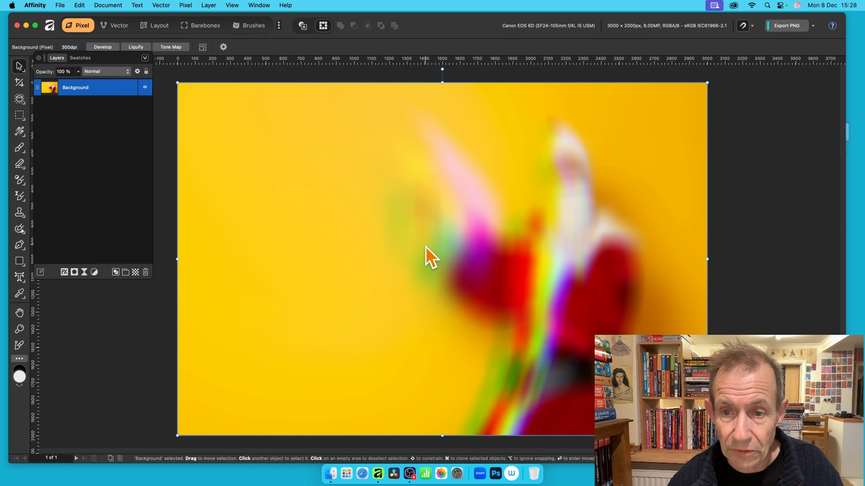
pyautogui.press('super+f')
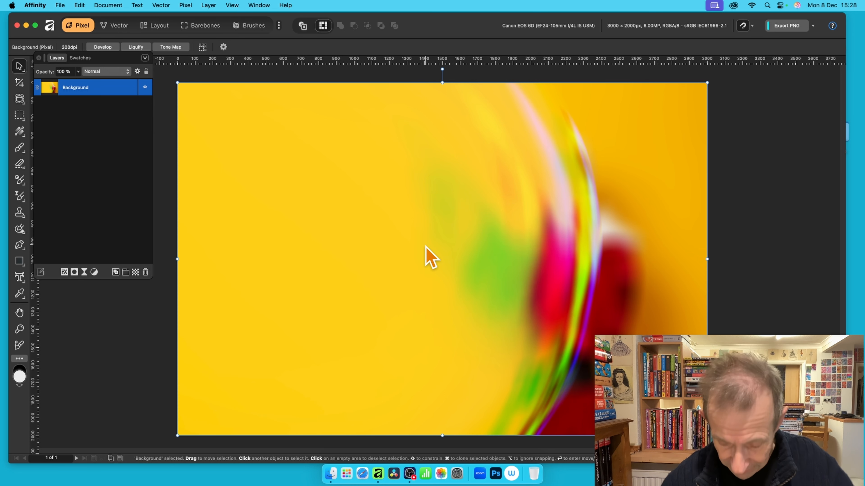
pyautogui.press('super+f')
pyautogui.press('super+f')
pyautogui.press('super+f')
pyautogui.press('super+f')
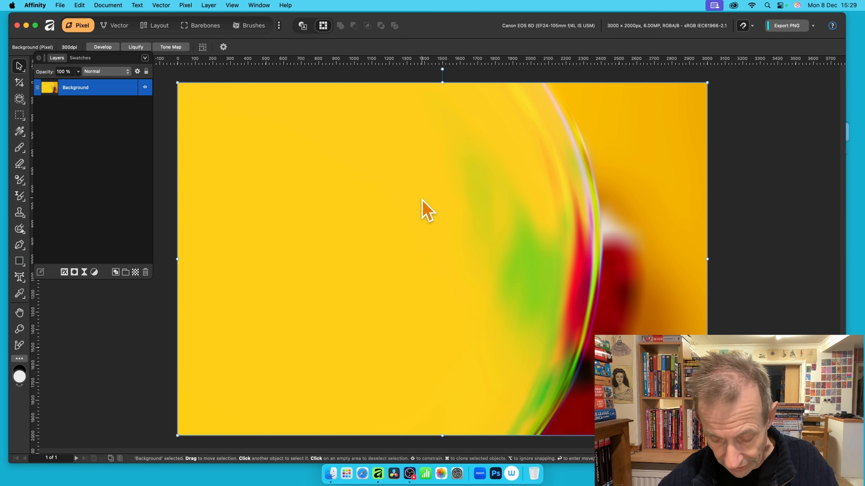
# Undo all the Glitch applications back to the box-blurred photo
pyautogui.press('super+z')
pyautogui.press('super+z')
pyautogui.press('super+z')
pyautogui.press('super+z')
pyautogui.press('super+z')
pyautogui.press('super+z')
pyautogui.press('super+z')
pyautogui.press('super+z')
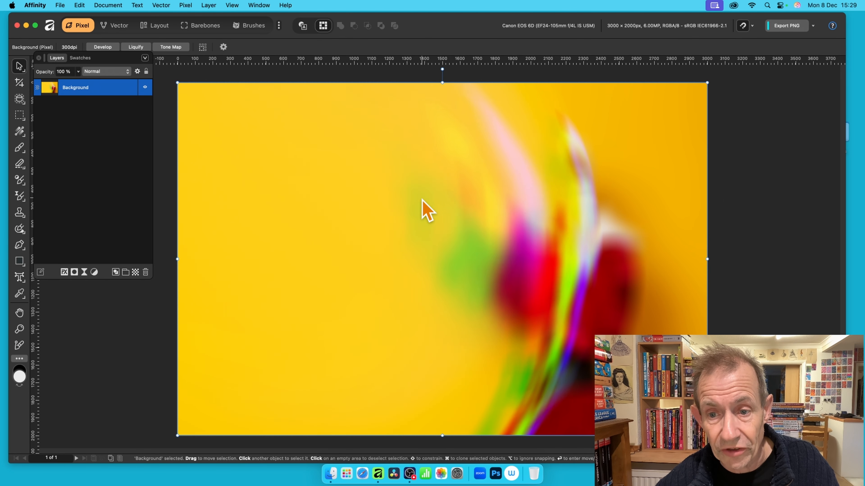
pyautogui.press('super+z')
pyautogui.press('super+z')
pyautogui.press('super+z')
pyautogui.press('super+z')
pyautogui.press('super+z')
pyautogui.press('super+z')
pyautogui.press('super+z')
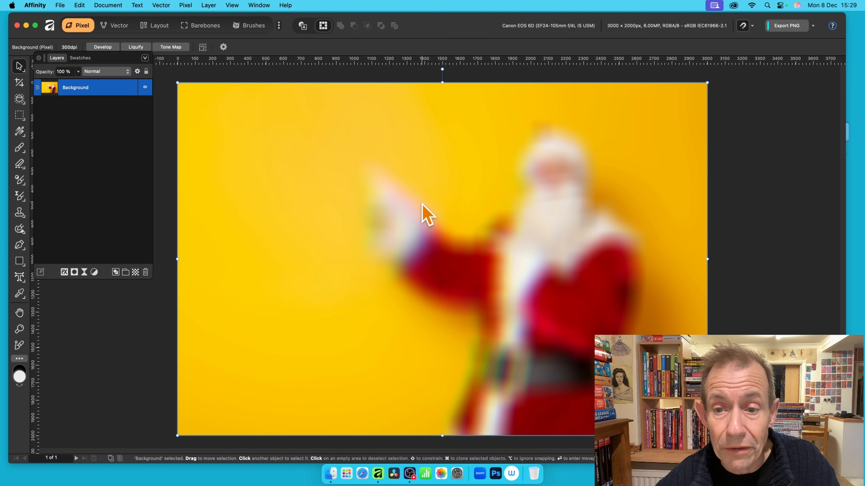
pyautogui.press('super+z')
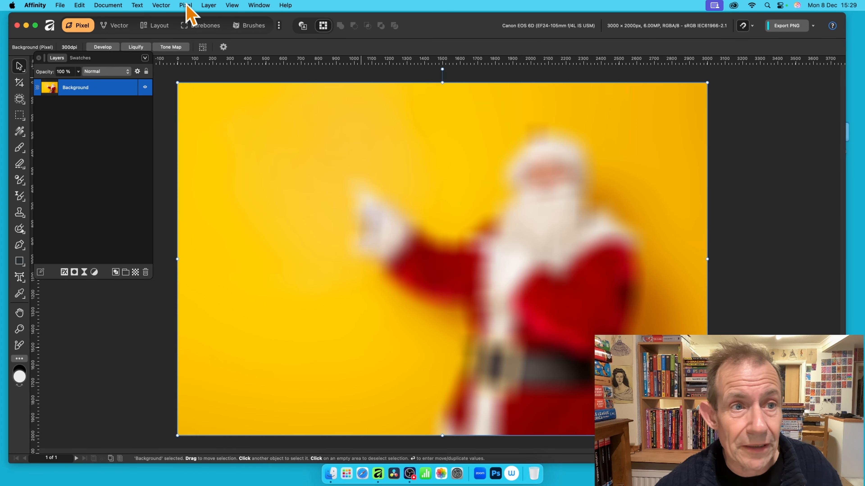
# Create a pattern layer from the blurred photo and shrink its tile to about 1711 dpi
pyautogui.click(185, 6)
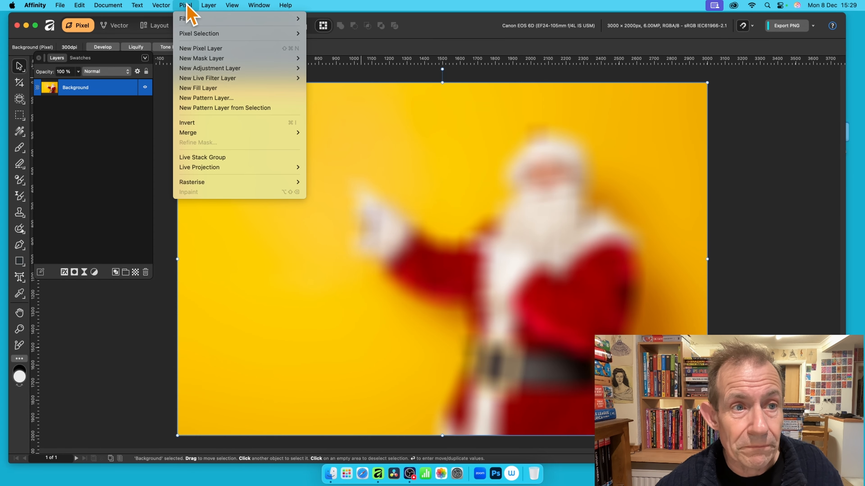
pyautogui.click(201, 112)
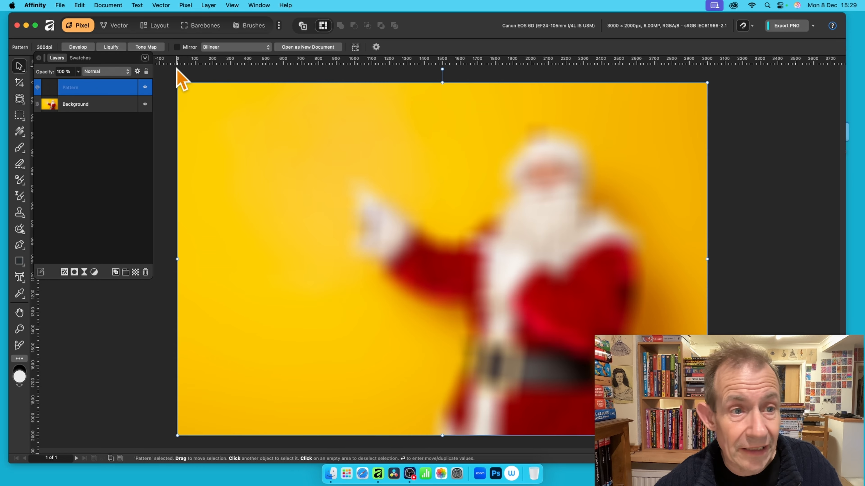
pyautogui.moveTo(177, 83); pyautogui.dragTo(614, 374)
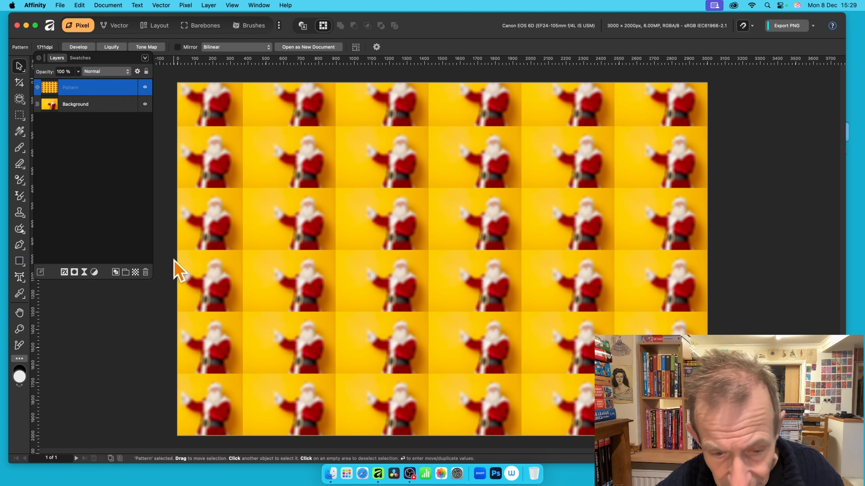
# Toggle the context toolbar off and on again and undock it to float low over the canvas
pyautogui.click(232, 5)
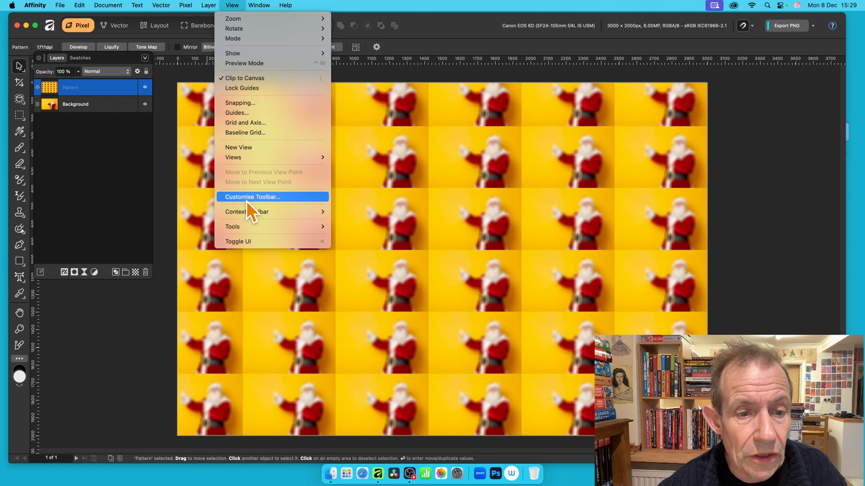
pyautogui.moveTo(253, 214)
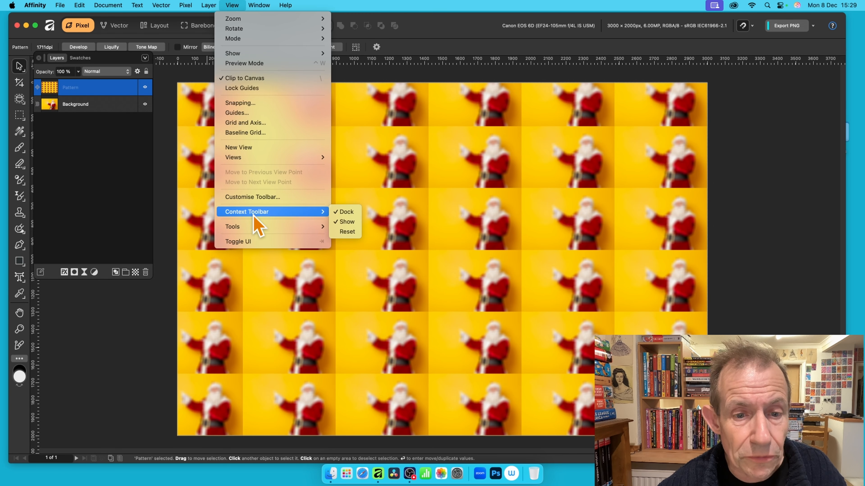
pyautogui.click(359, 225)
pyautogui.click(232, 5)
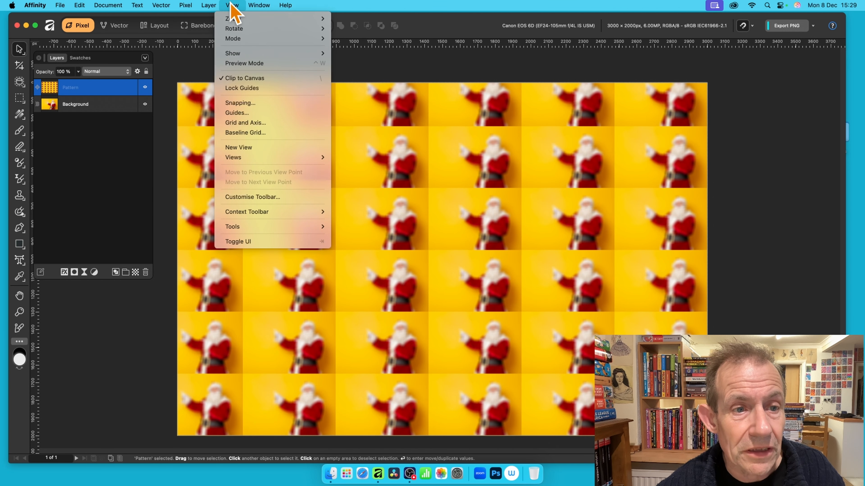
pyautogui.moveTo(279, 213)
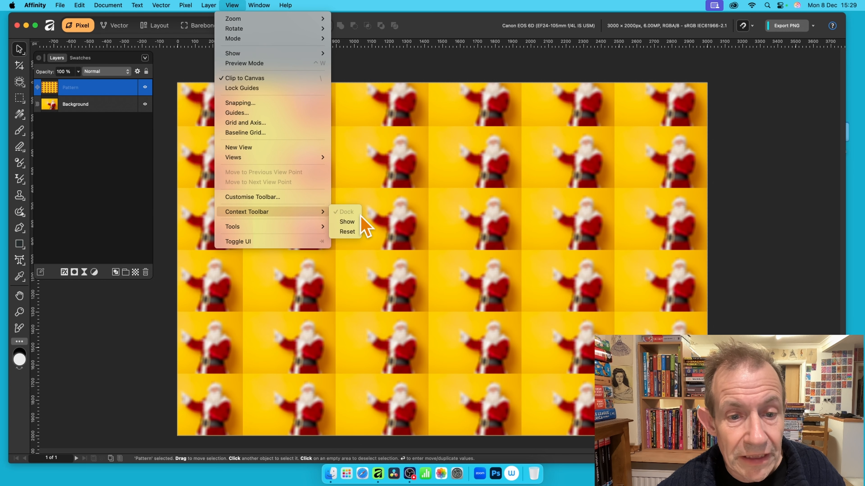
pyautogui.click(351, 223)
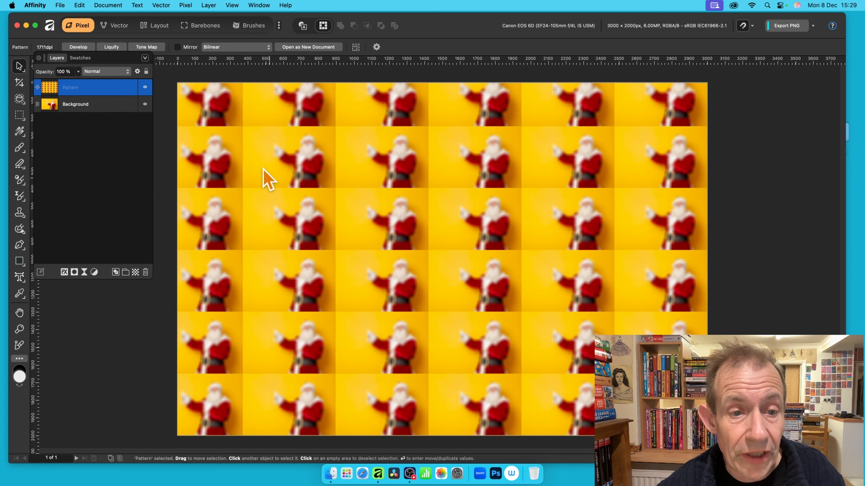
pyautogui.doubleClick(404, 48)
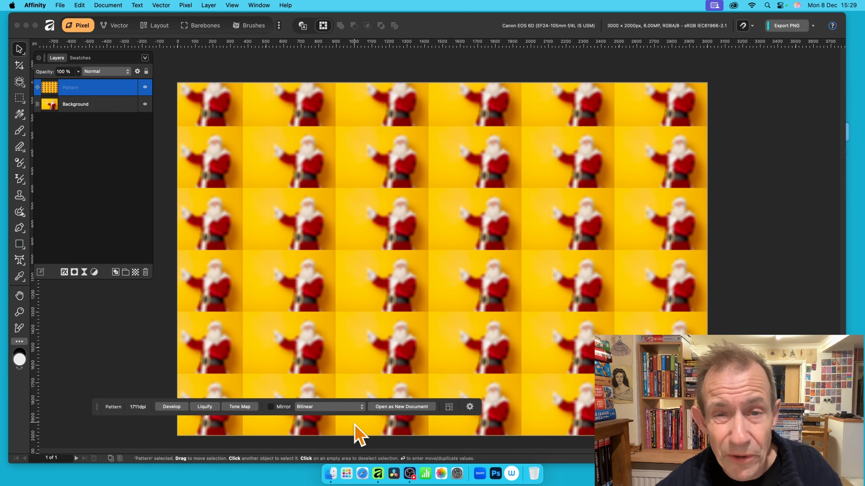
# Mirror the pattern layer's tiles and move and shrink the tile to about 4787 dpi near the canvas centre
pyautogui.click(271, 407)
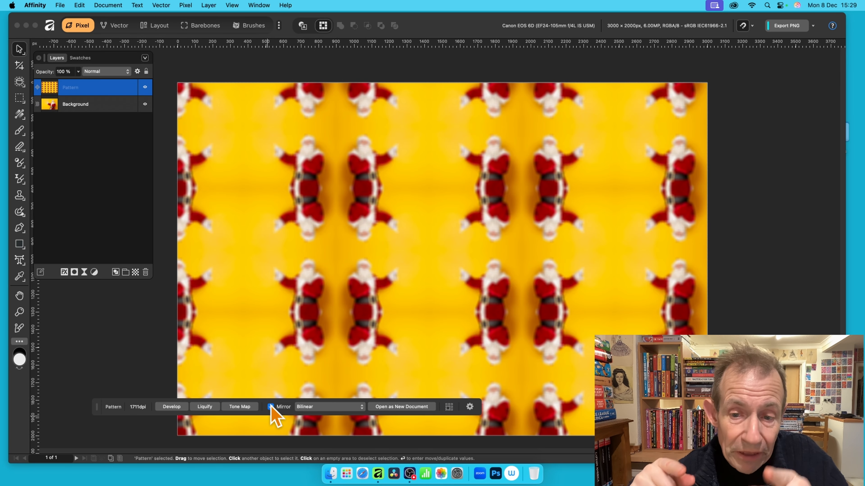
pyautogui.moveTo(643, 384); pyautogui.dragTo(379, 195)
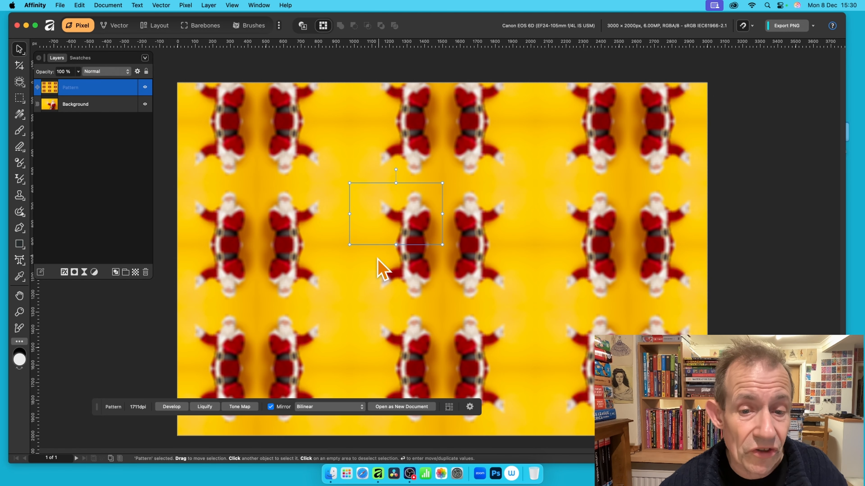
pyautogui.moveTo(350, 183); pyautogui.dragTo(409, 222)
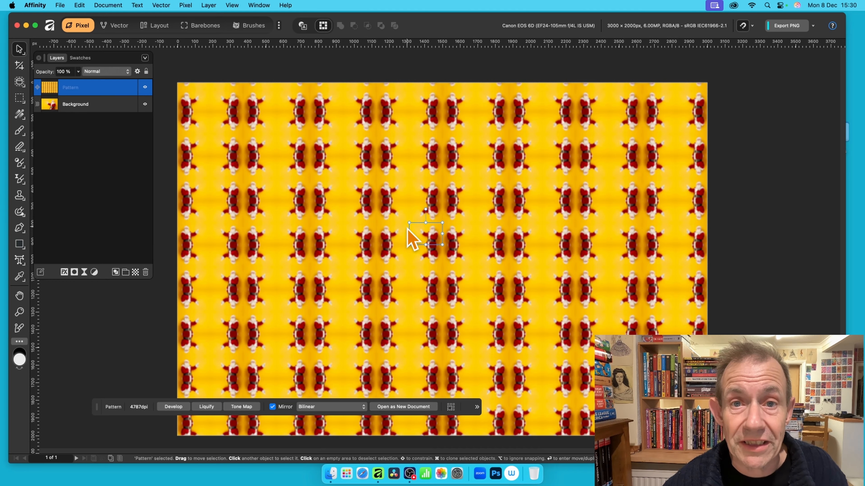
# Rasterise and trim the mirrored Santa pattern layer
pyautogui.click(193, 6)
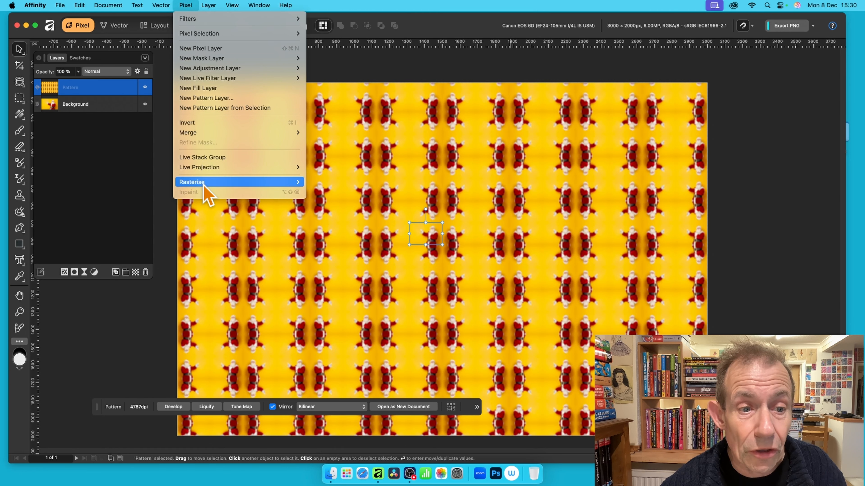
pyautogui.moveTo(204, 182)
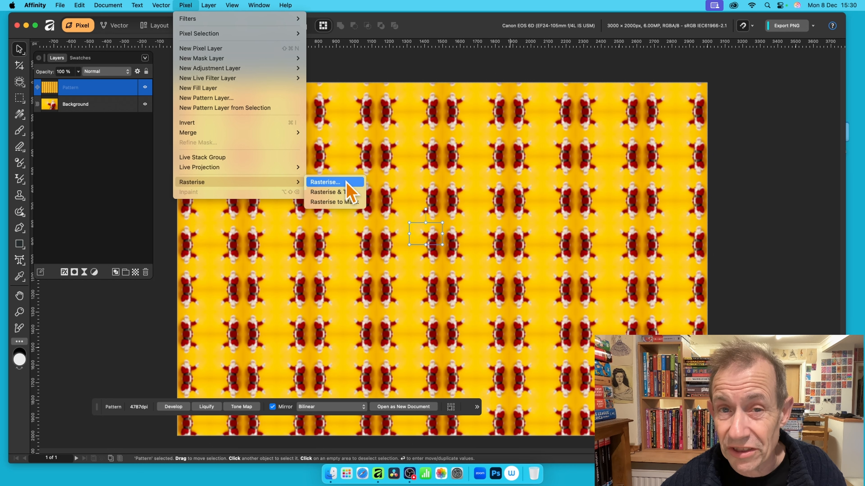
pyautogui.click(351, 192)
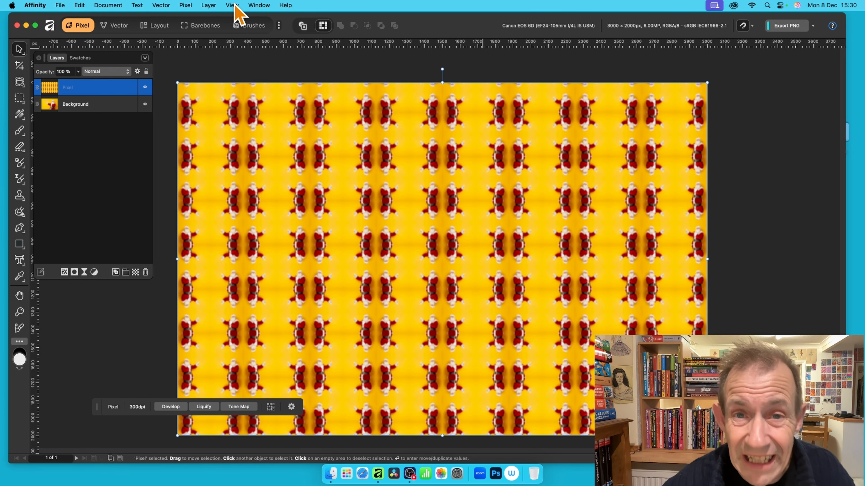
# Start an Aberration (Distortion) Glitch filter at 100 % strength on the rasterised pattern layer
pyautogui.click(189, 6)
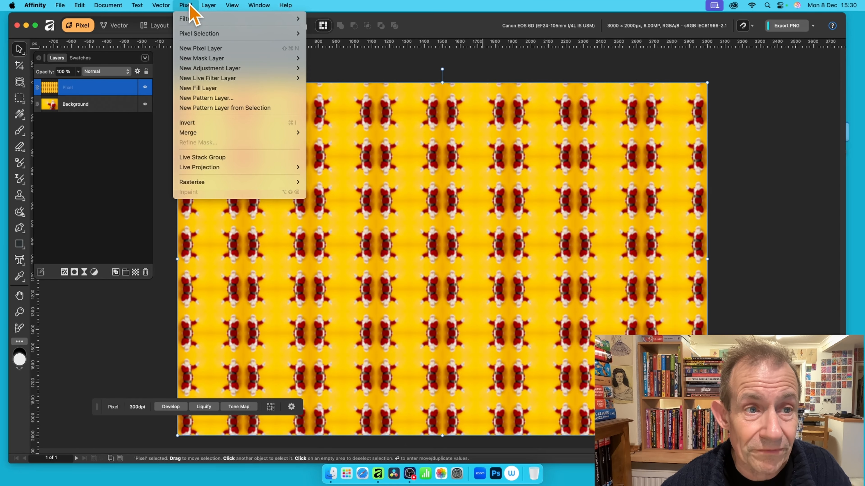
pyautogui.moveTo(192, 21)
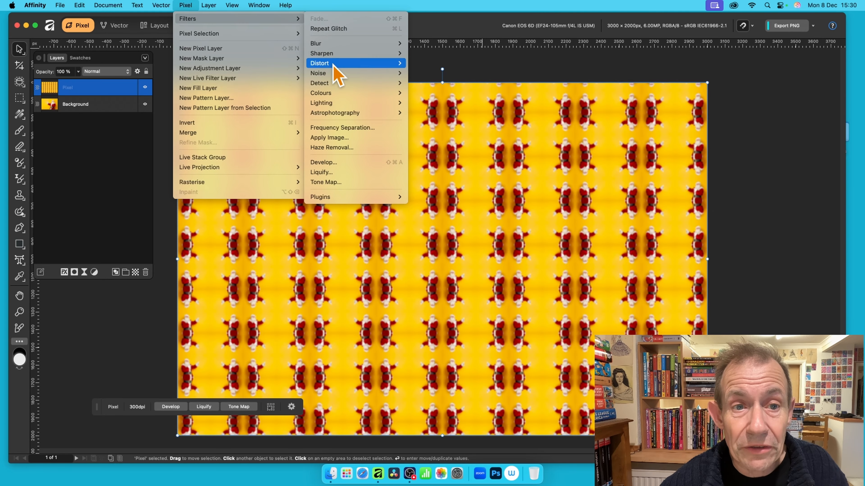
pyautogui.moveTo(336, 63)
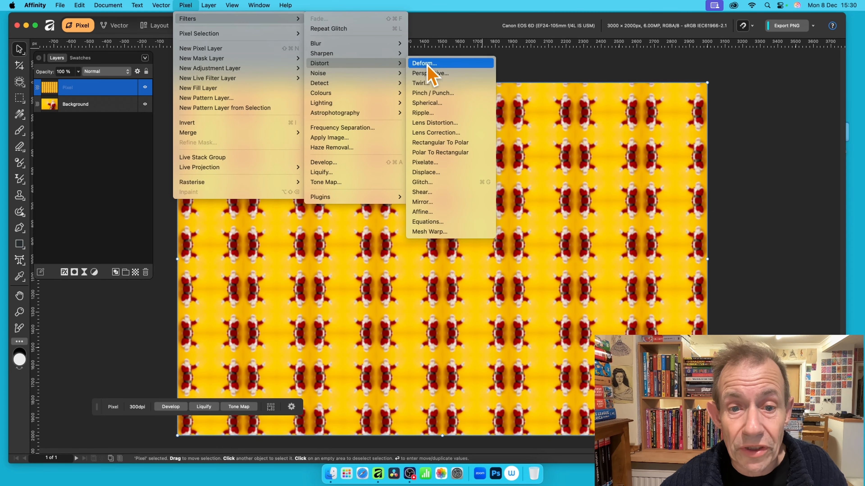
pyautogui.click(437, 183)
pyautogui.moveTo(746, 310); pyautogui.dragTo(454, 144)
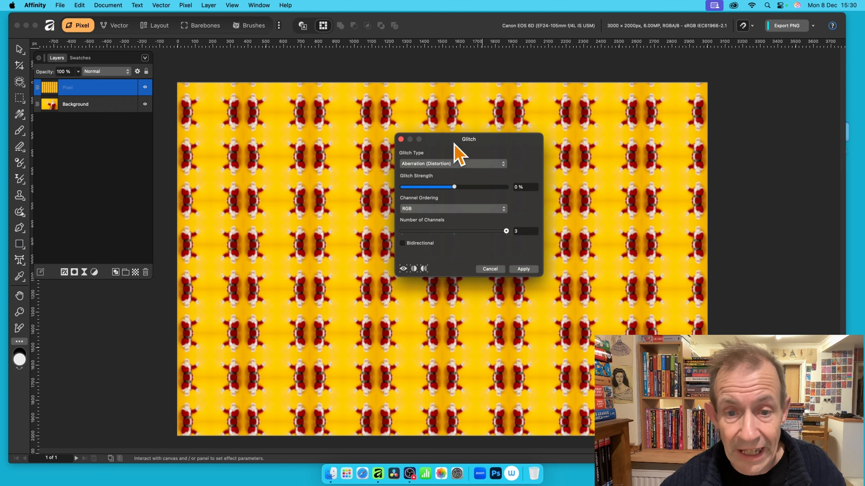
pyautogui.moveTo(470, 187); pyautogui.dragTo(533, 188)
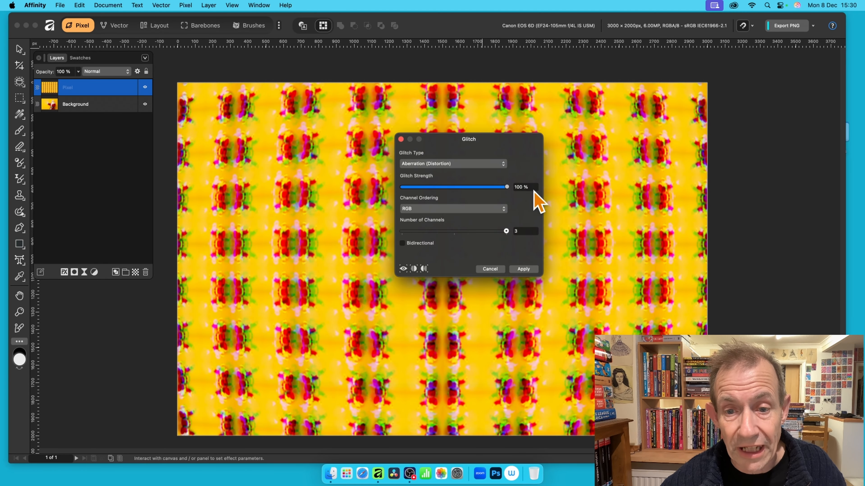
pyautogui.moveTo(470, 140); pyautogui.dragTo(598, 124)
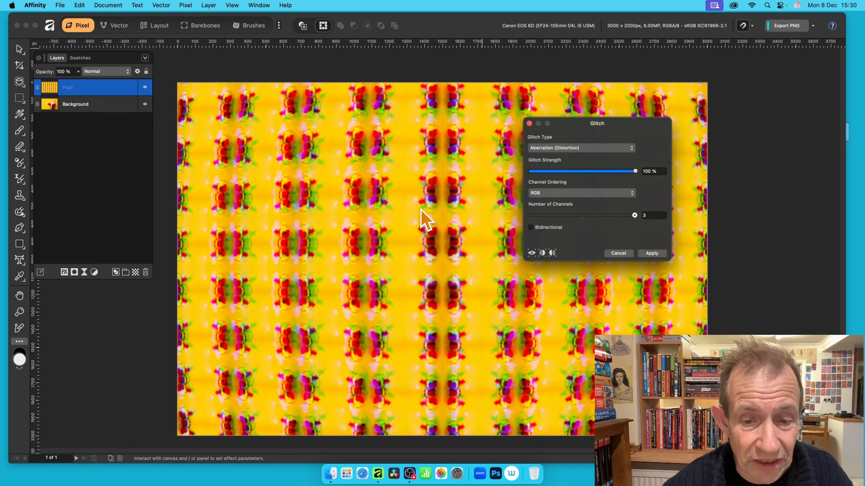
# Move the aberration's origin to the lower middle of the pattern and apply the Glitch filter
pyautogui.moveTo(370, 250); pyautogui.dragTo(436, 257)
pyautogui.moveTo(437, 257); pyautogui.dragTo(545, 266)
pyautogui.click(651, 253)
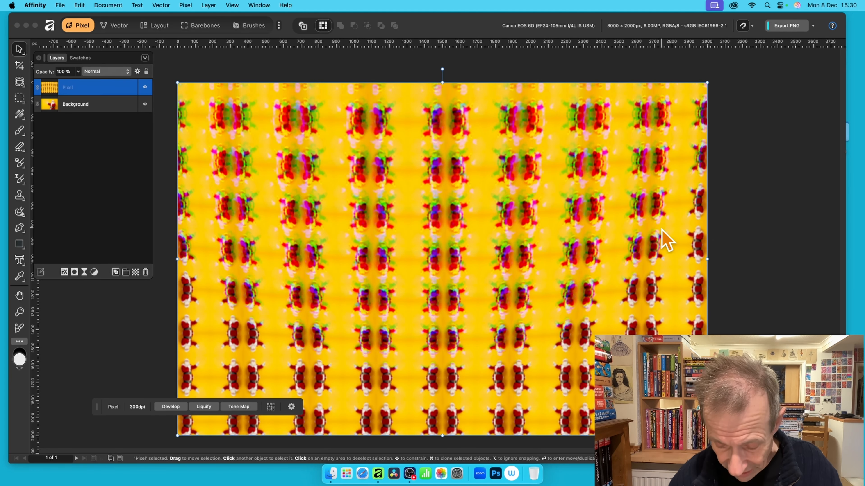
# Repeat the Glitch filter five times on the rasterised pattern layer
pyautogui.press('super+f')
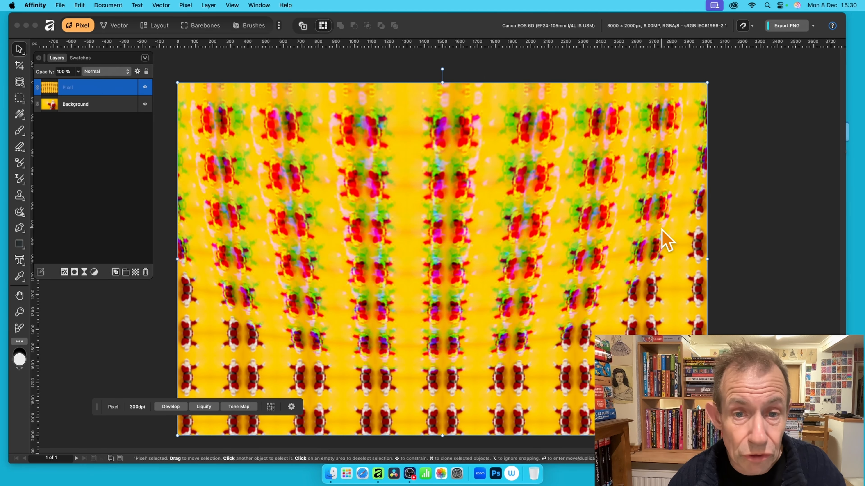
pyautogui.press('super+f')
pyautogui.press('super+f')
pyautogui.press('super+f')
pyautogui.press('super+f')
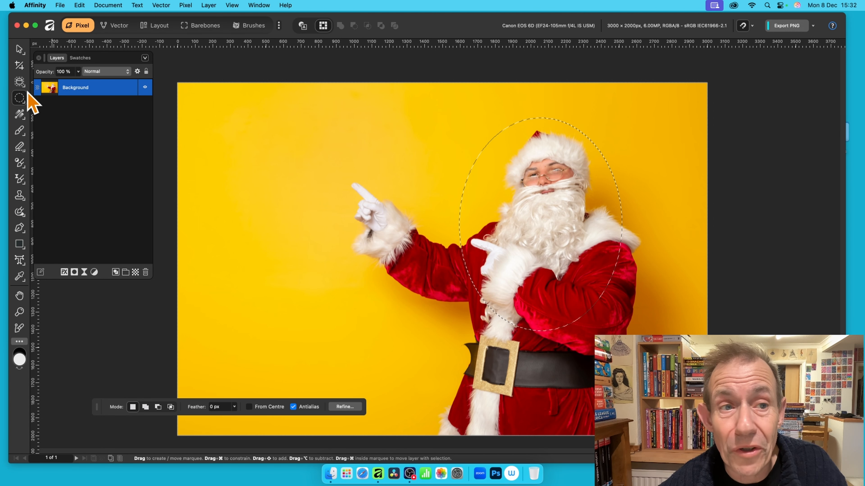
# Start an Aberration (Distortion) Glitch filter at 100 % strength inside the elliptical selection around Santa's head and beard
pyautogui.click(186, 5)
pyautogui.moveTo(188, 21)
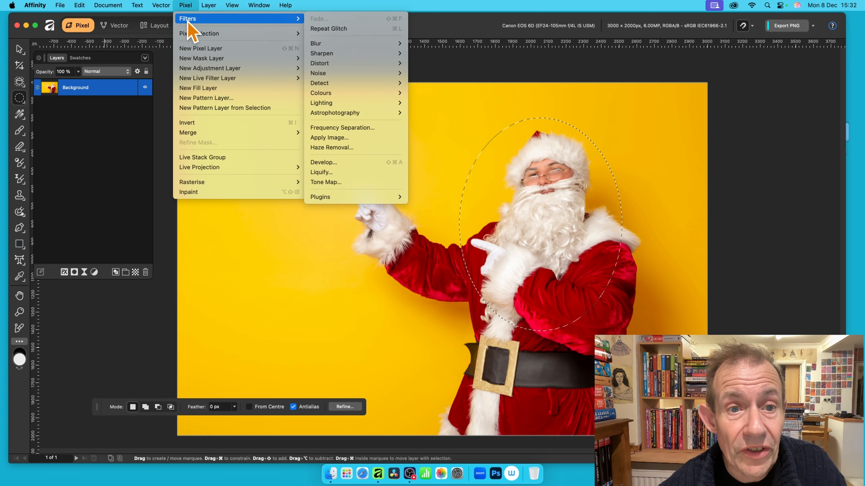
pyautogui.moveTo(343, 63)
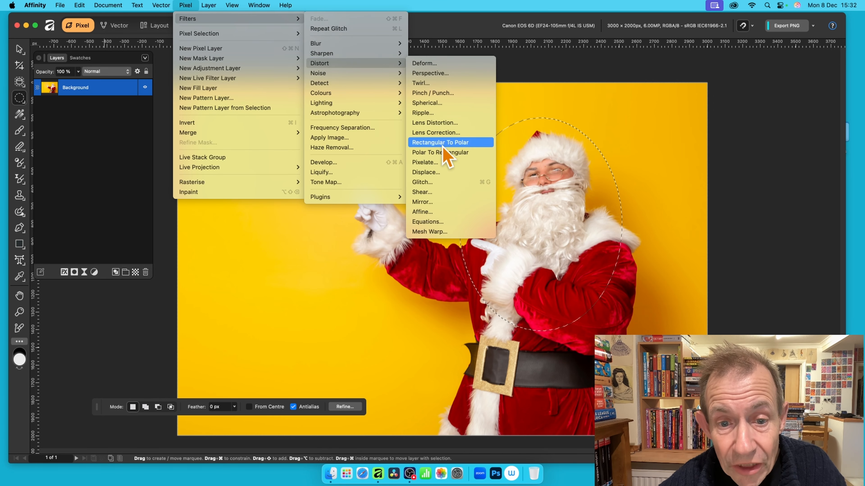
pyautogui.click(437, 184)
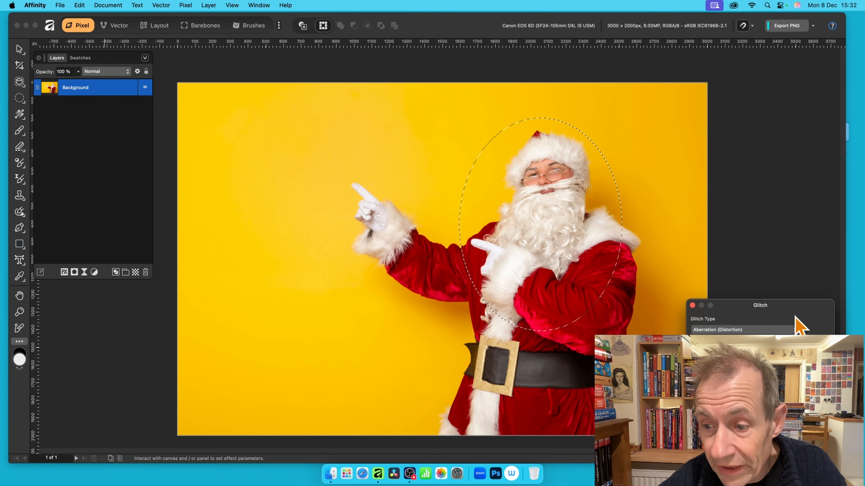
pyautogui.moveTo(792, 311); pyautogui.dragTo(304, 111)
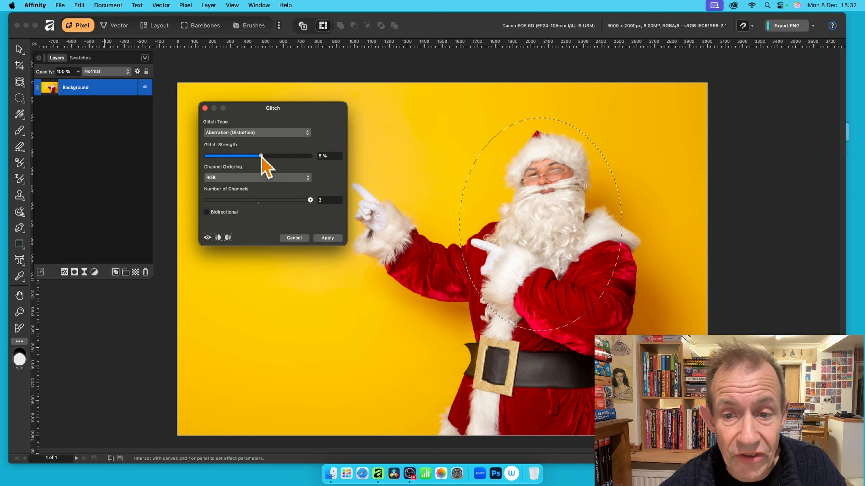
pyautogui.moveTo(259, 156); pyautogui.dragTo(535, 208)
# Shift the aberration's origin to the outer edge of Santa's red sleeve beside the ellipse and apply the Glitch filter
pyautogui.click(412, 153)
pyautogui.moveTo(412, 154); pyautogui.dragTo(220, 185)
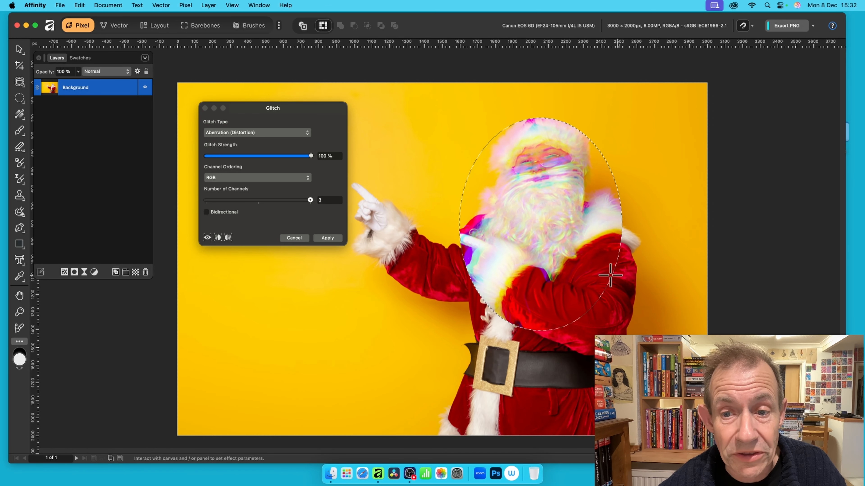
pyautogui.moveTo(611, 275); pyautogui.dragTo(636, 262)
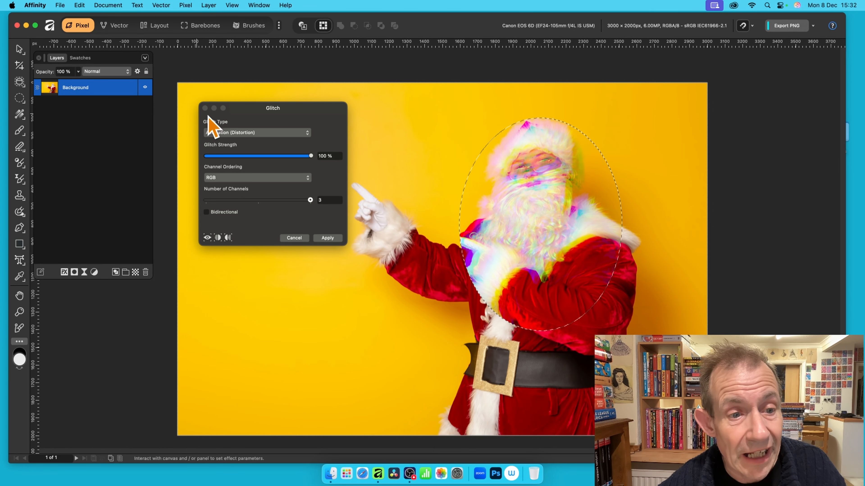
pyautogui.click(329, 238)
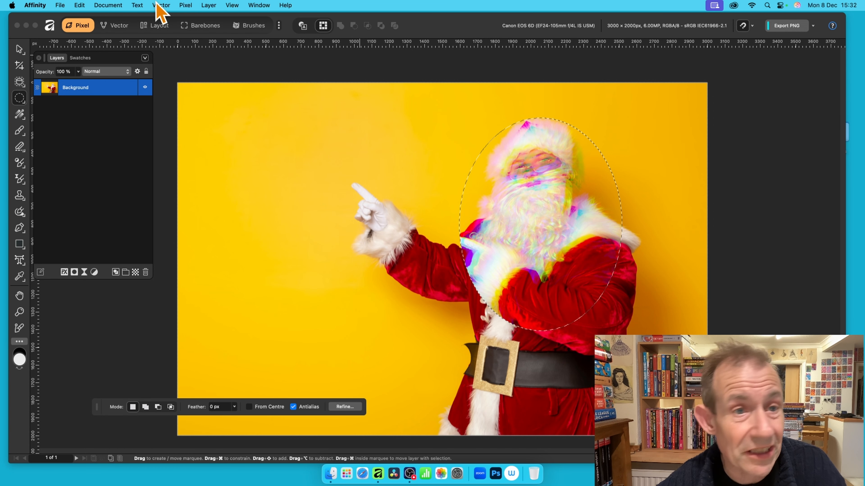
# Repeat the Glitch filter inside the elliptical selection and deselect it
pyautogui.click(193, 5)
pyautogui.moveTo(188, 20)
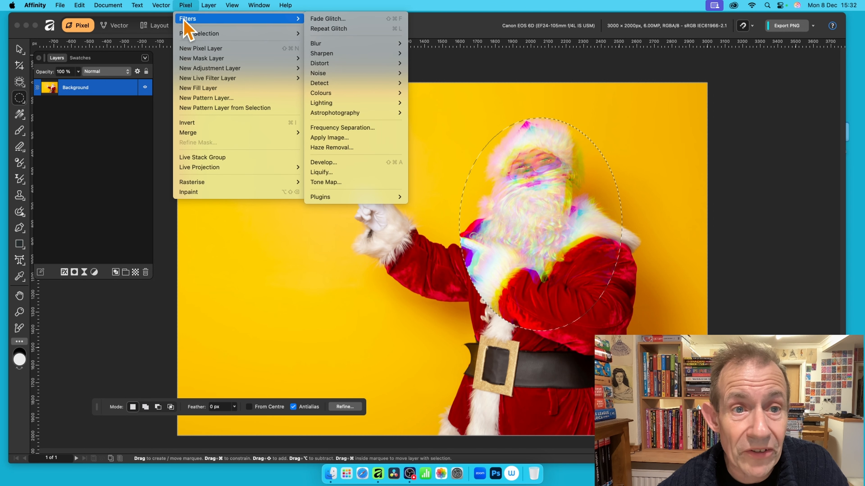
pyautogui.click(371, 29)
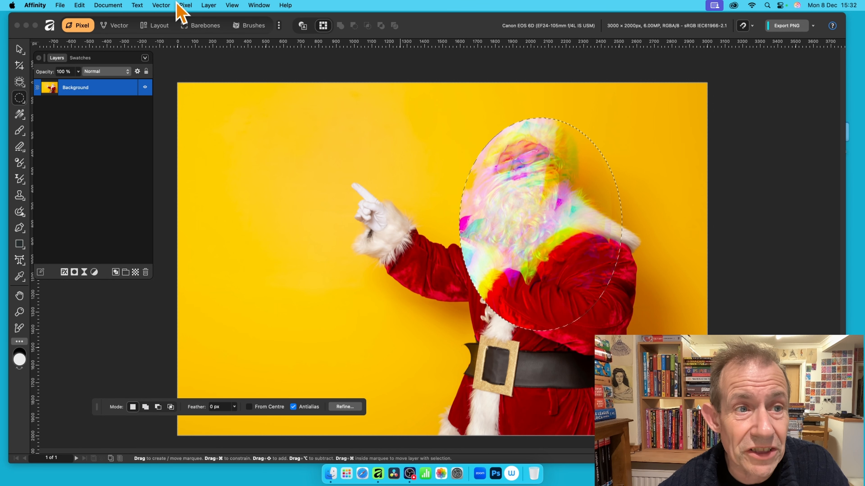
pyautogui.click(19, 100)
pyautogui.click(405, 179)
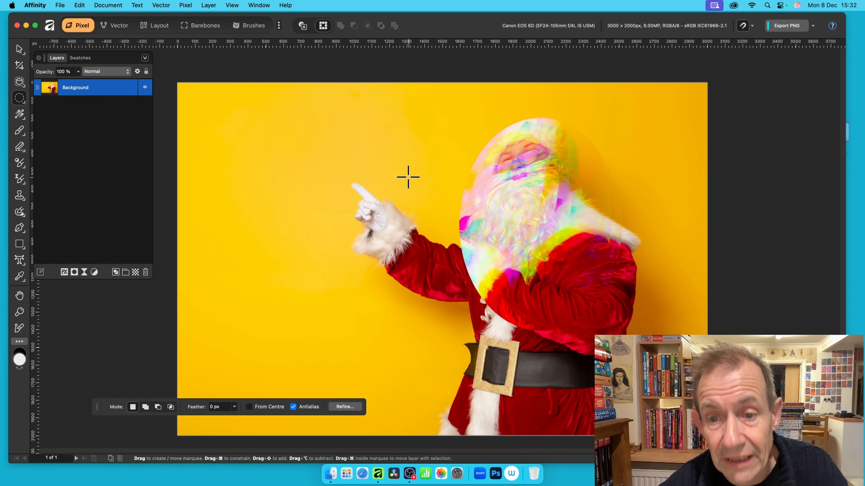